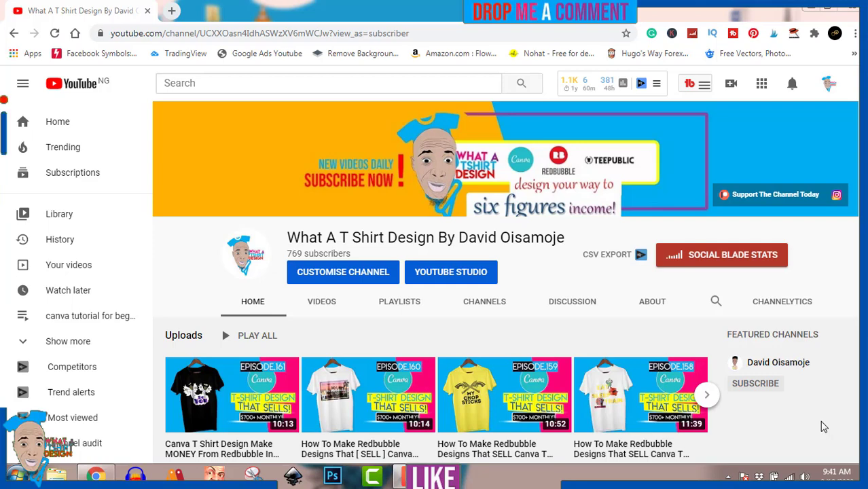
# Look through the YouTube channel's notifications for new subscribers and recent uploads.
pyautogui.click(792, 85)
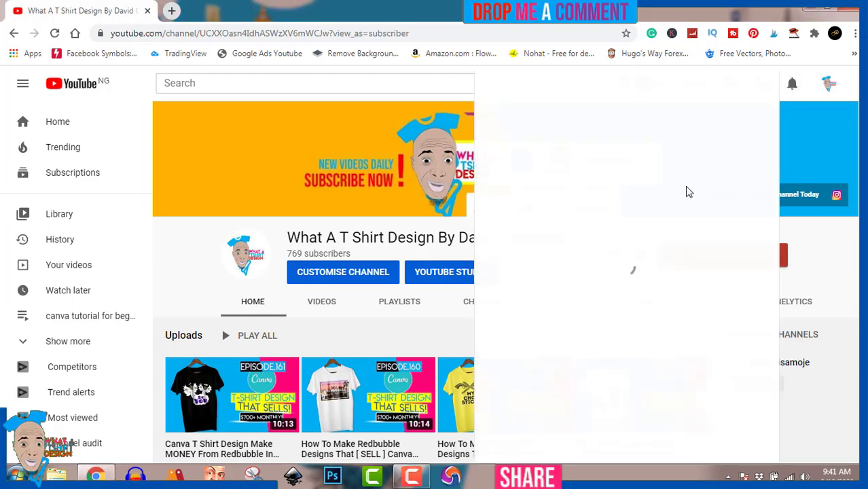
pyautogui.scroll(-2, 647, 237)
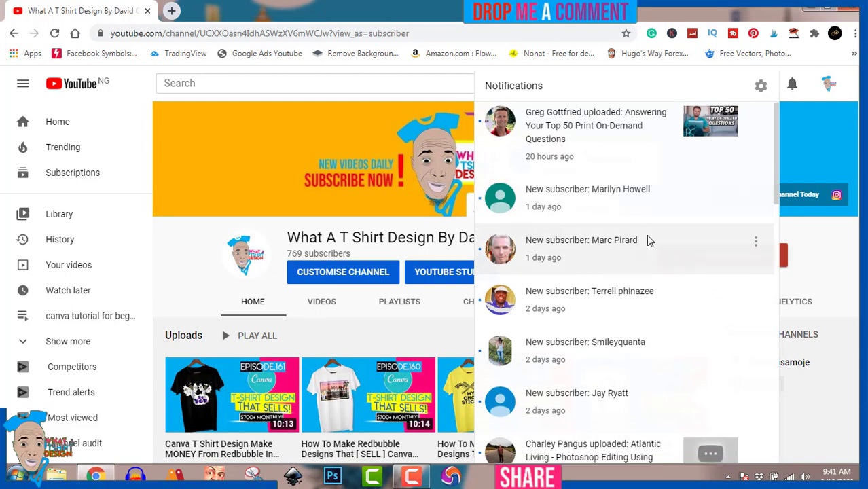
pyautogui.scroll(1, 648, 238)
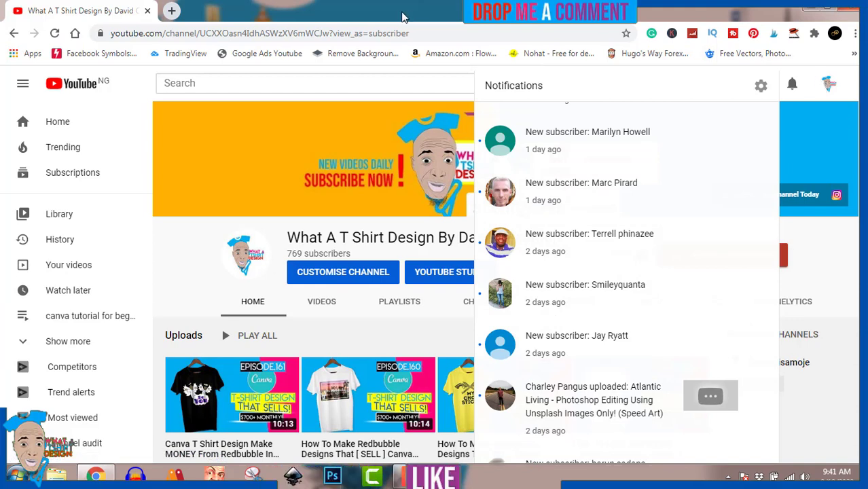
# Open Canva in a new browser tab and create a blank design with custom dimensions of 4500 × 5400 px.
pyautogui.click(173, 11)
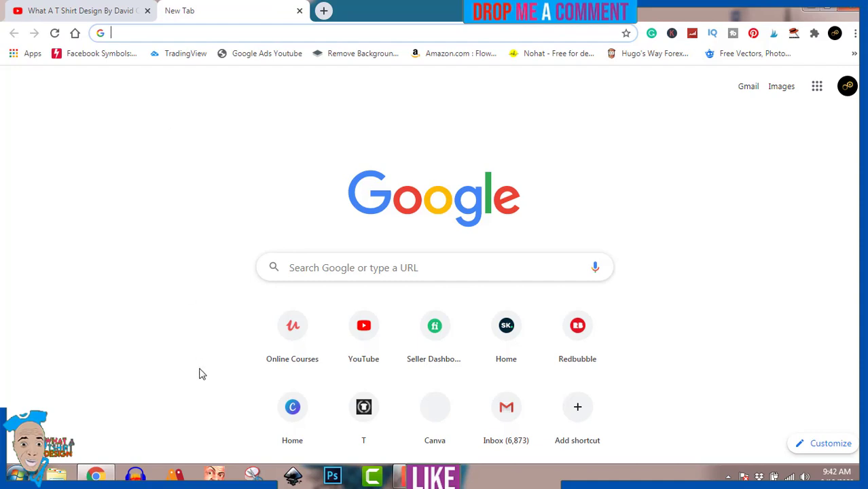
pyautogui.click(294, 412)
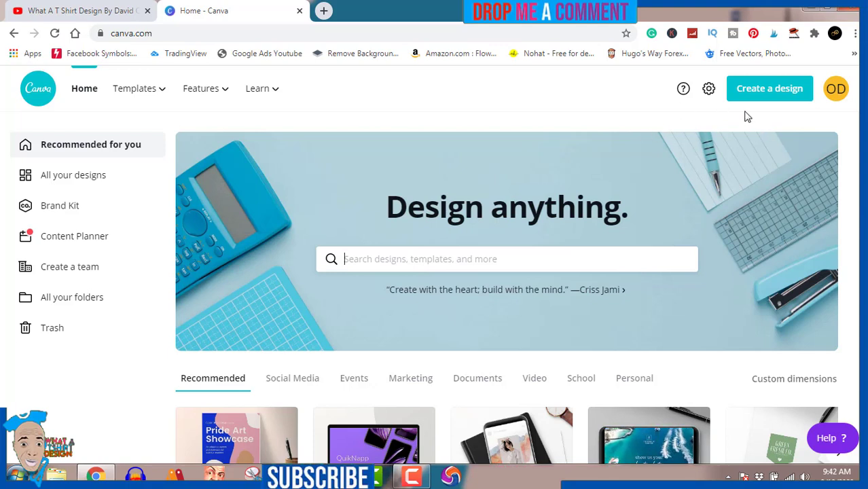
pyautogui.click(775, 97)
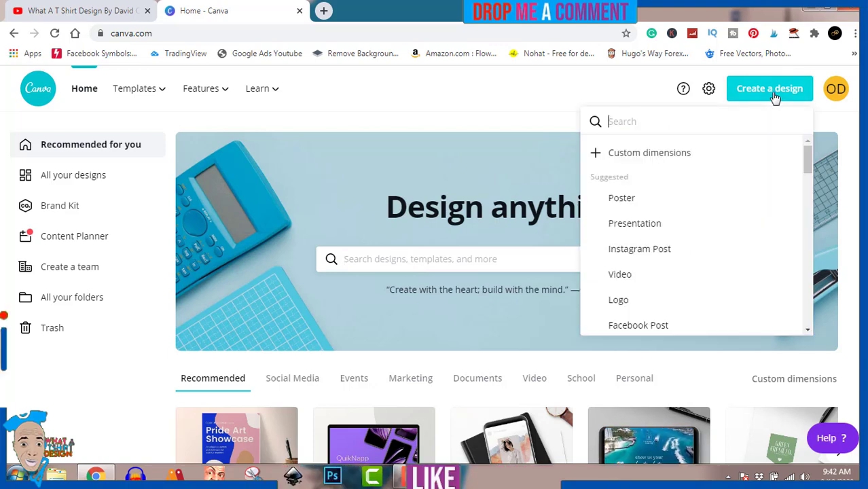
pyautogui.click(654, 157)
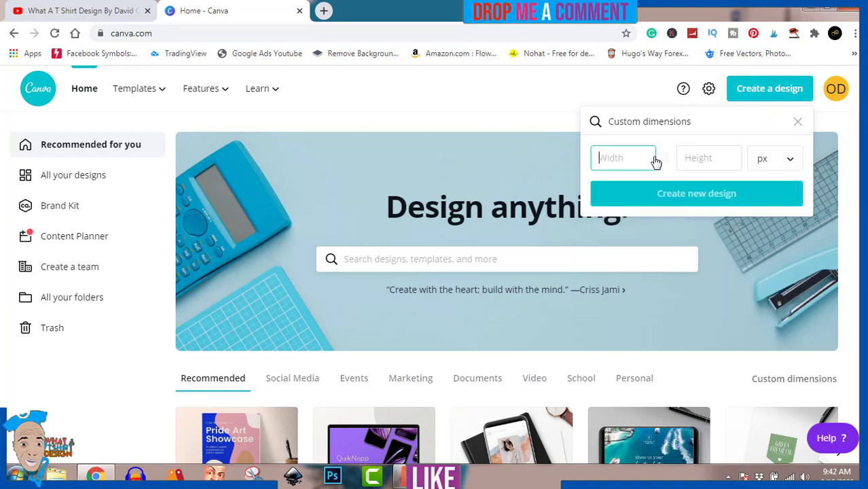
pyautogui.write('45')
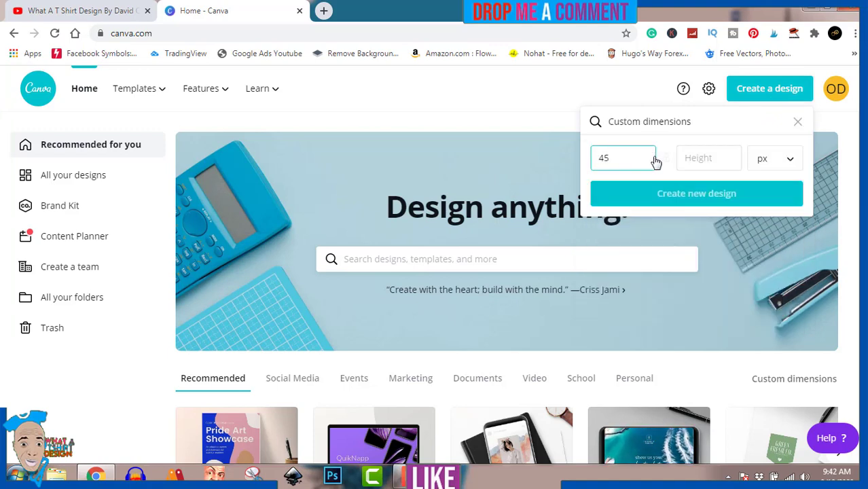
pyautogui.write('00')
pyautogui.click(679, 156)
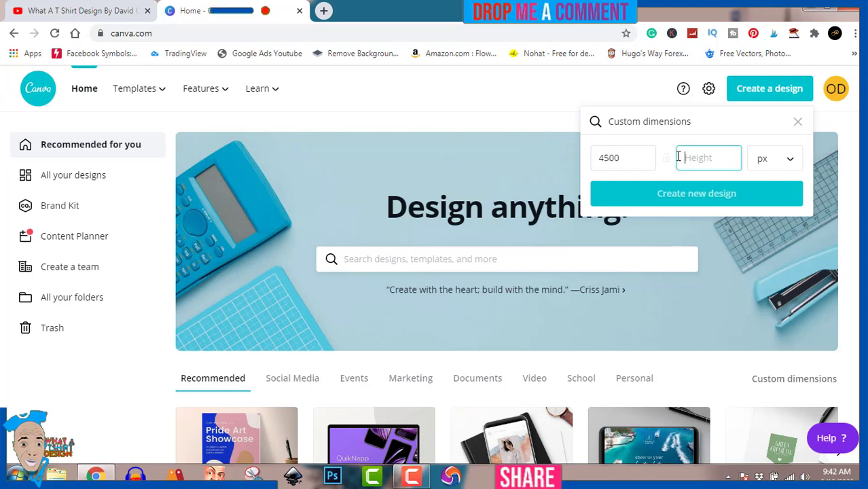
pyautogui.write('5400')
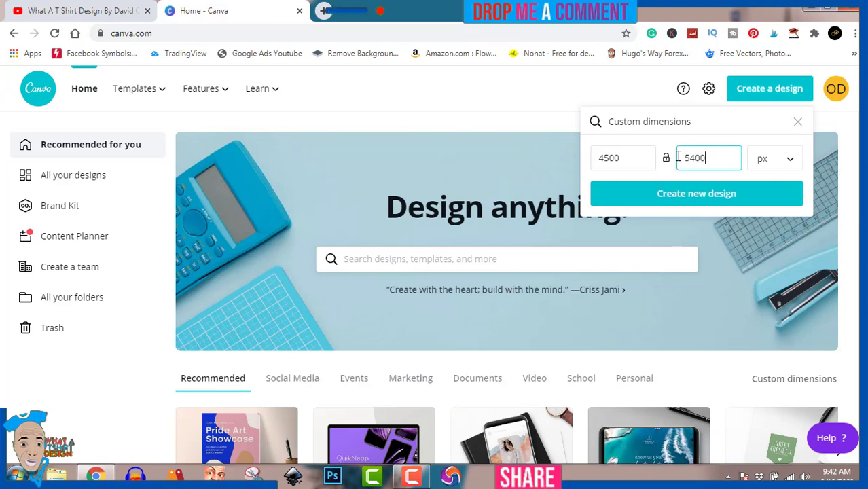
pyautogui.click(693, 196)
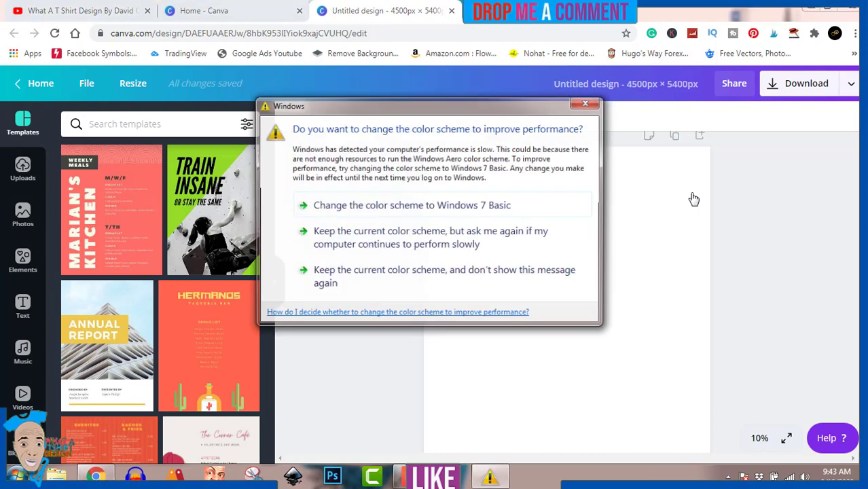
pyautogui.click(515, 275)
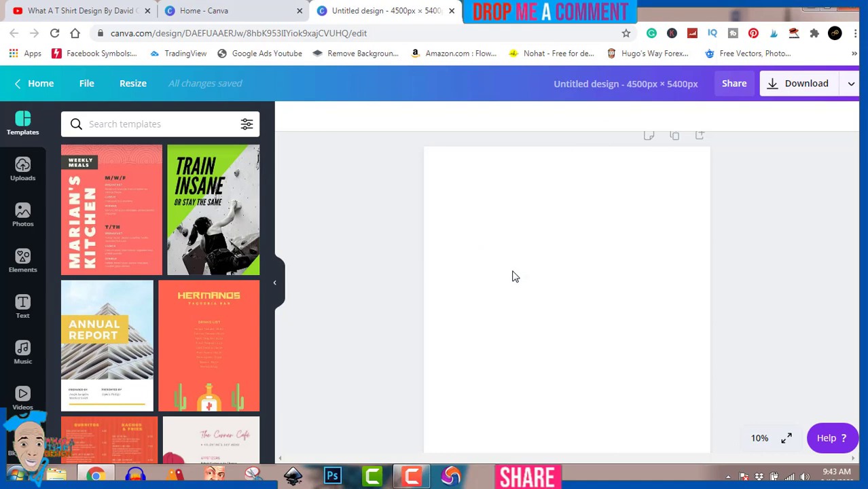
# Add the "FEELIN' CUTE" font combination to the page, enlarge it and place it around the middle of the canvas.
pyautogui.click(23, 307)
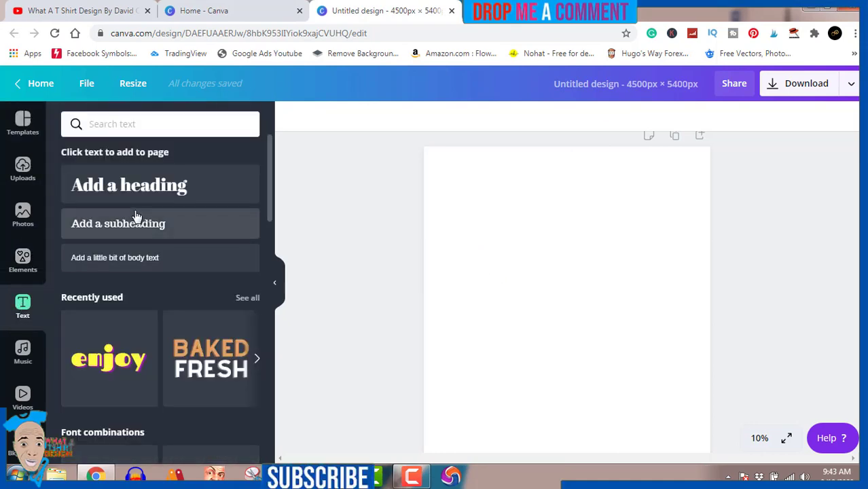
pyautogui.scroll(-2, 199, 354)
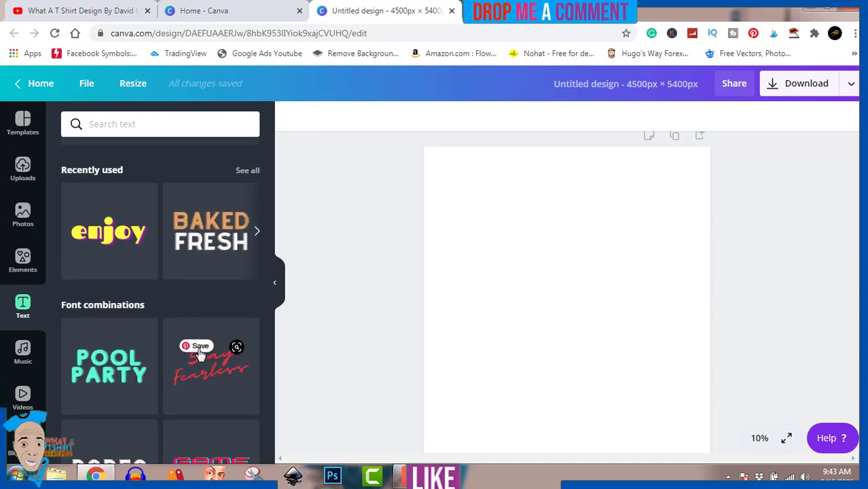
pyautogui.scroll(-3, 158, 353)
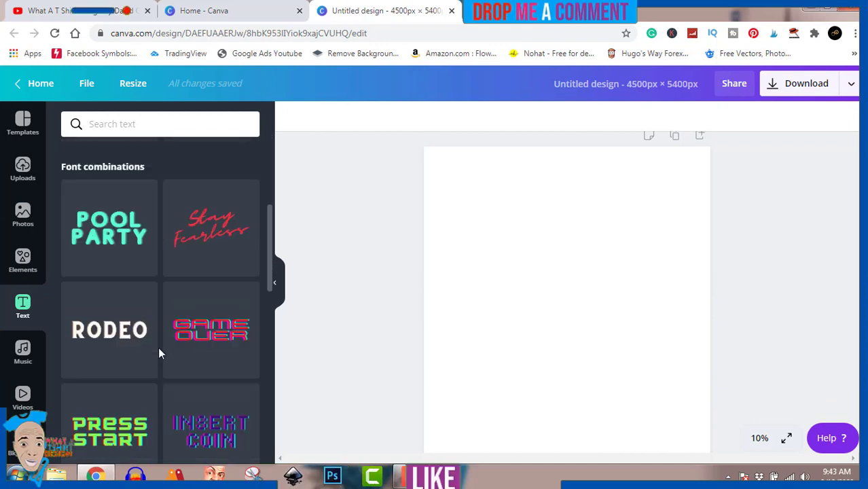
pyautogui.scroll(-3, 158, 353)
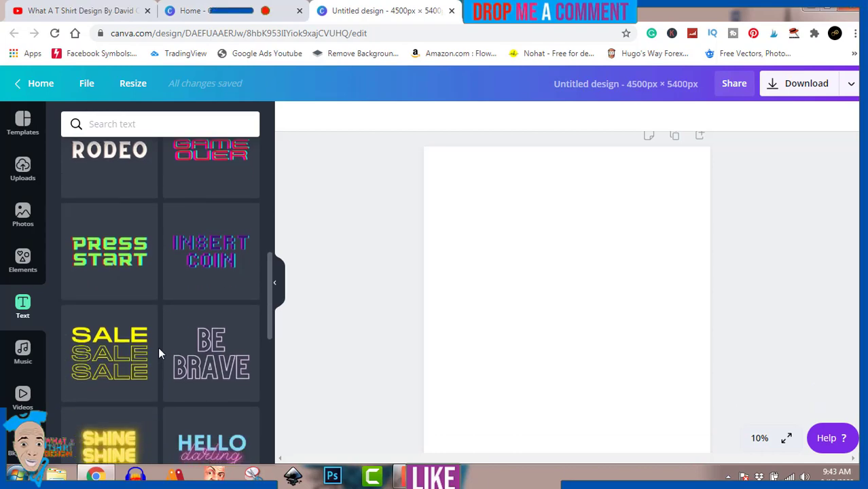
pyautogui.scroll(-4, 158, 353)
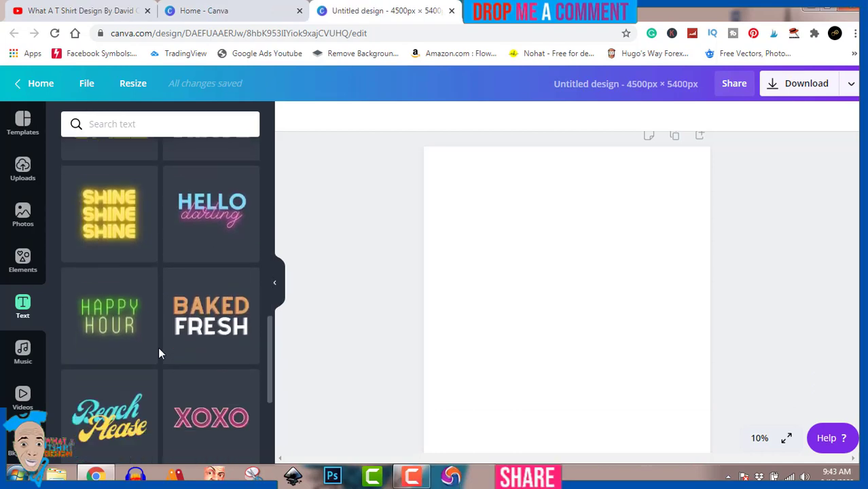
pyautogui.scroll(-7, 158, 352)
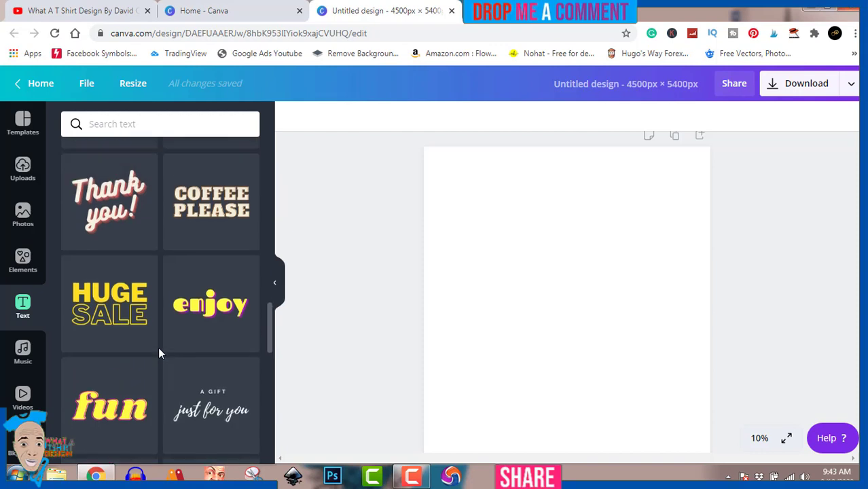
pyautogui.scroll(3, 158, 353)
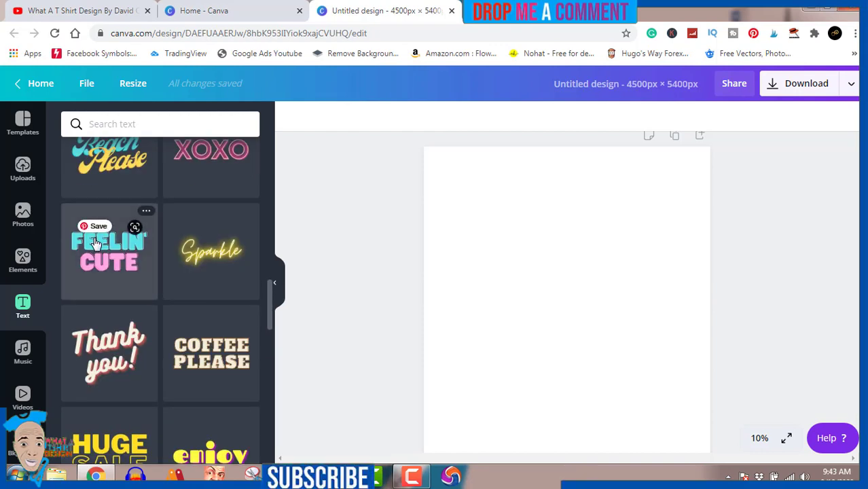
pyautogui.click(123, 277)
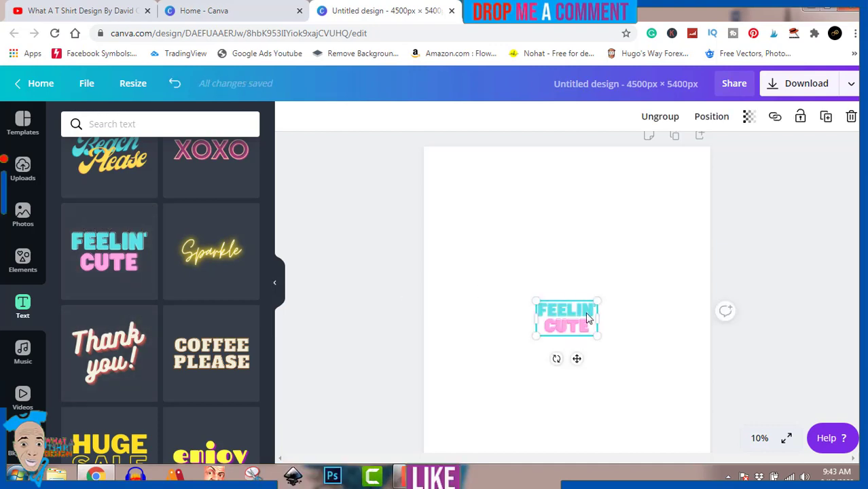
pyautogui.moveTo(597, 334); pyautogui.dragTo(701, 409)
pyautogui.moveTo(644, 350); pyautogui.dragTo(599, 279)
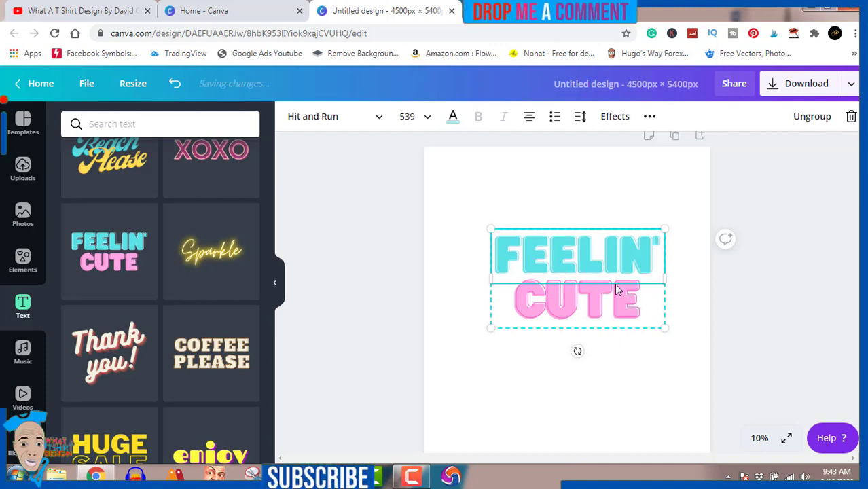
# Ungroup the "FEELIN' CUTE" text and delete the pink CUTE line.
pyautogui.click(816, 122)
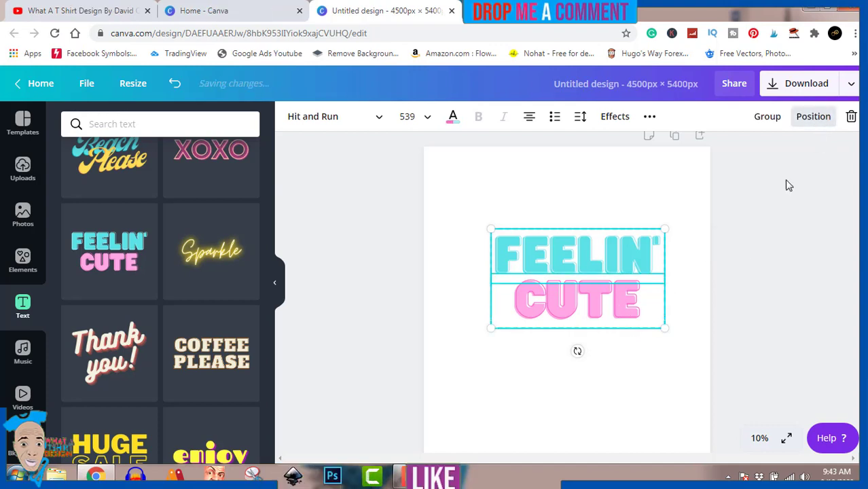
pyautogui.click(752, 260)
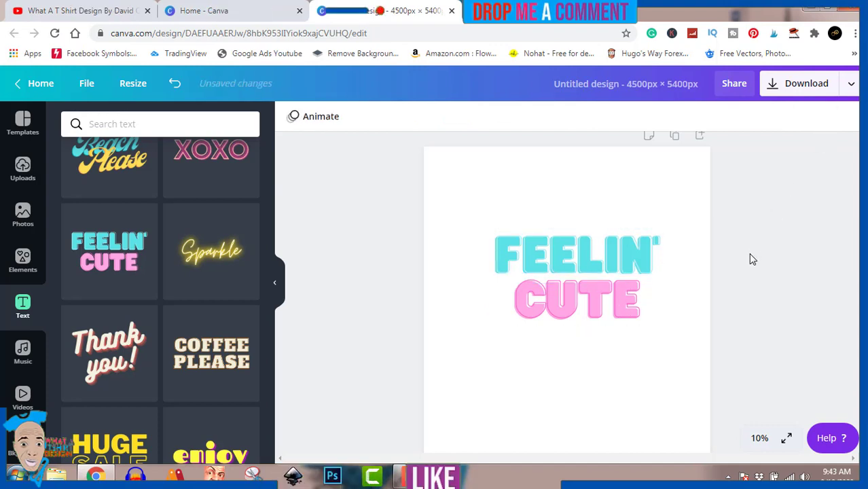
pyautogui.click(628, 306)
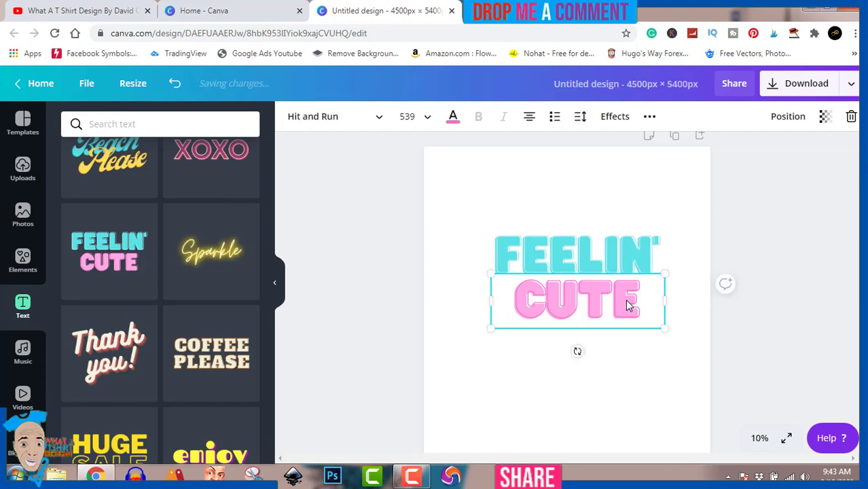
pyautogui.press('Delete')
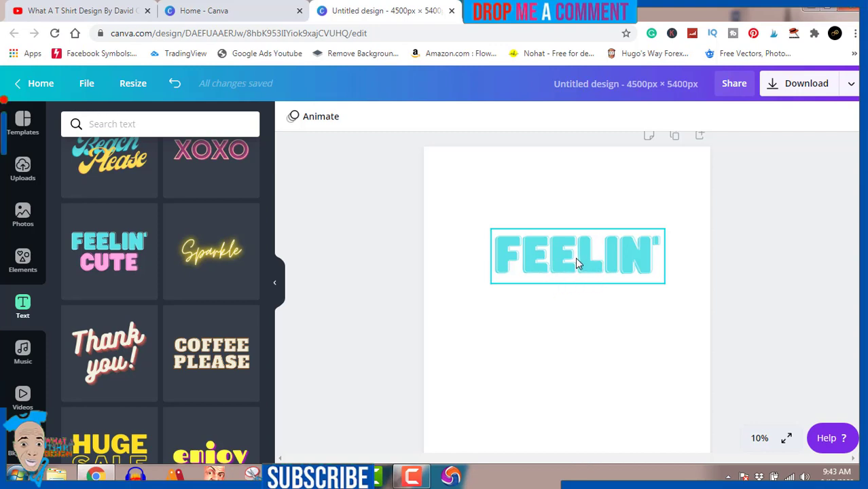
# Move the FEELIN' line higher on the page and duplicate it into a vertical stack of four lines.
pyautogui.moveTo(571, 258); pyautogui.dragTo(562, 238)
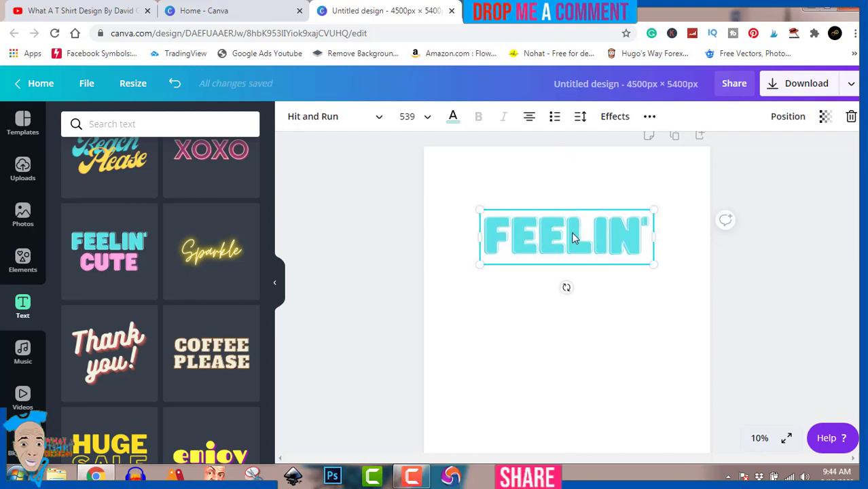
pyautogui.moveTo(571, 234); pyautogui.dragTo(575, 322)
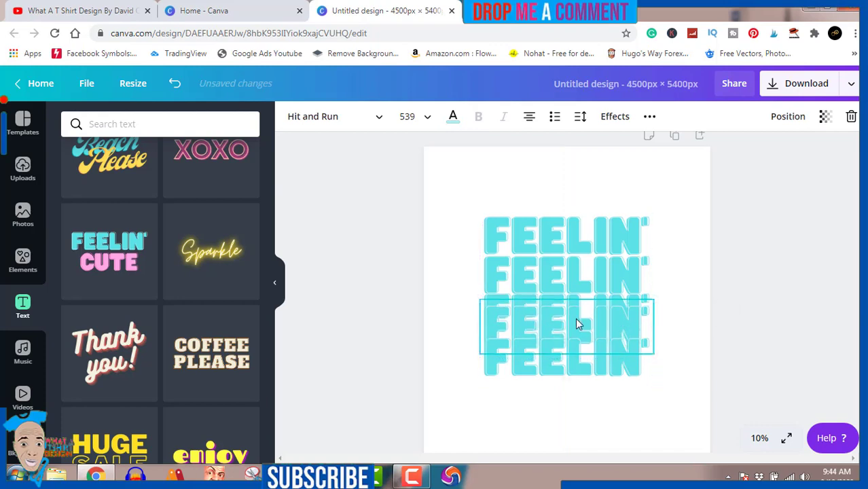
pyautogui.hotkey('ctrl', 'z')
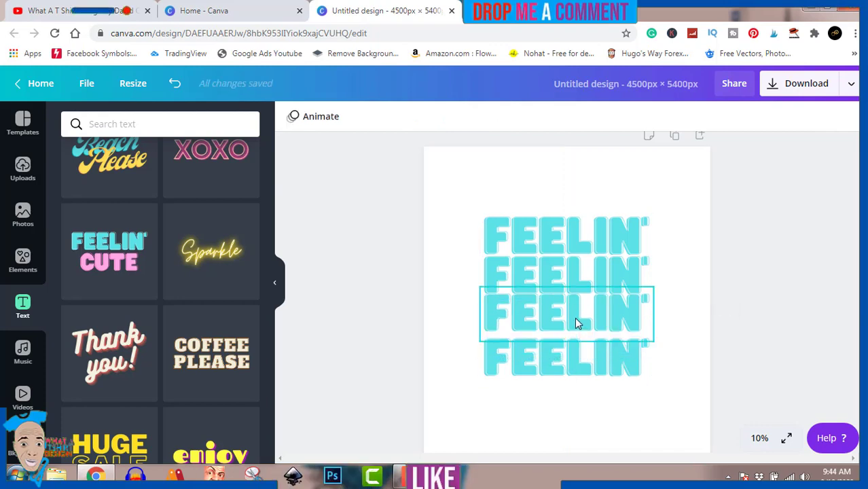
# Adjust the third and fourth FEELIN' lines vertically so the four stacked lines are evenly spaced.
pyautogui.click(575, 317)
pyautogui.moveTo(574, 317); pyautogui.dragTo(576, 319)
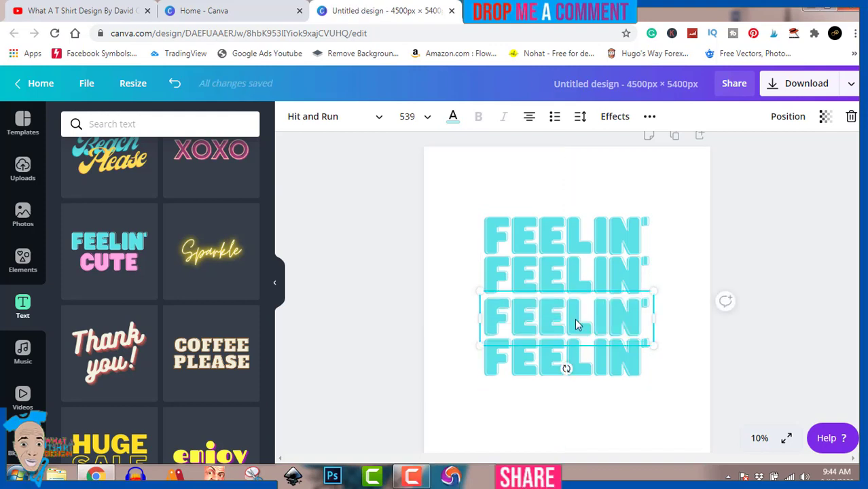
pyautogui.press('Up')
pyautogui.press('Up')
pyautogui.press('Up')
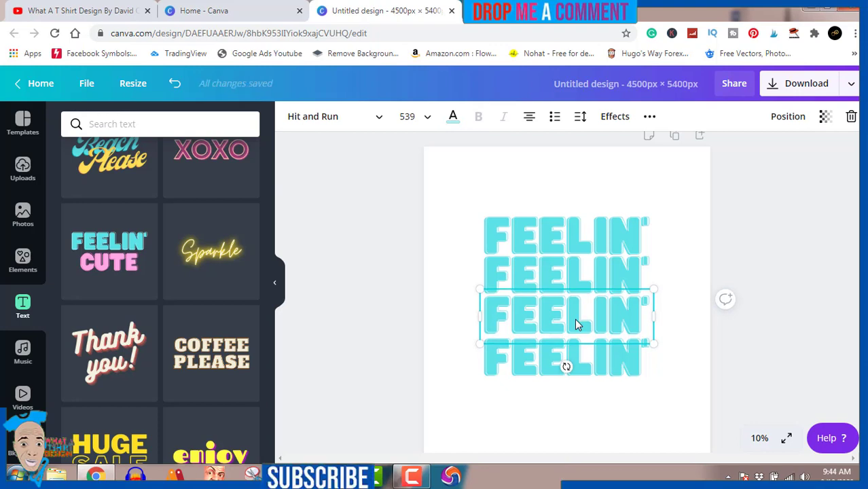
pyautogui.click(590, 361)
pyautogui.hotkey('shift', 'Up')
pyautogui.hotkey('shift', 'Up')
pyautogui.hotkey('shift', 'Up')
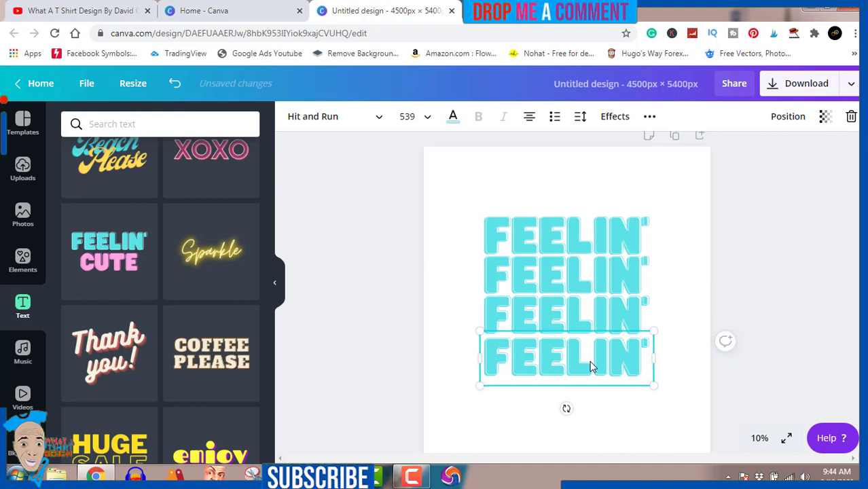
pyautogui.hotkey('shift', 'Up')
pyautogui.hotkey('shift', 'Up')
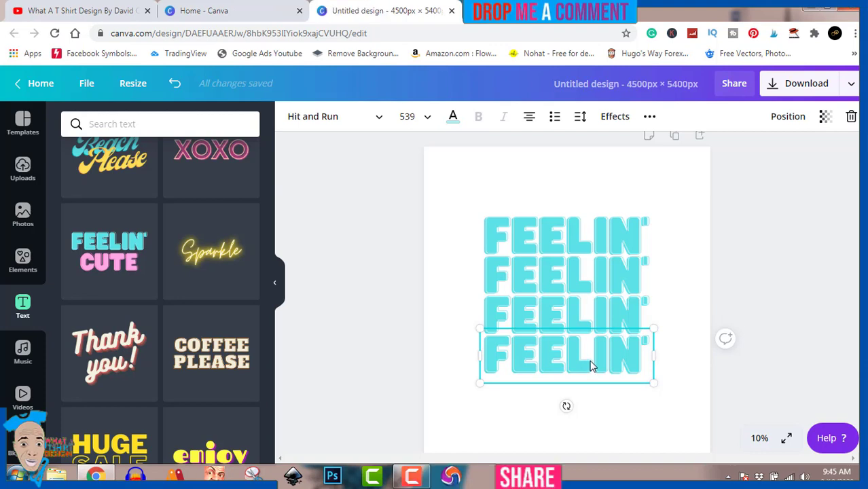
# Replace the text of the first FEELIN' line with YOU and the second line with ONLY.
pyautogui.click(592, 231)
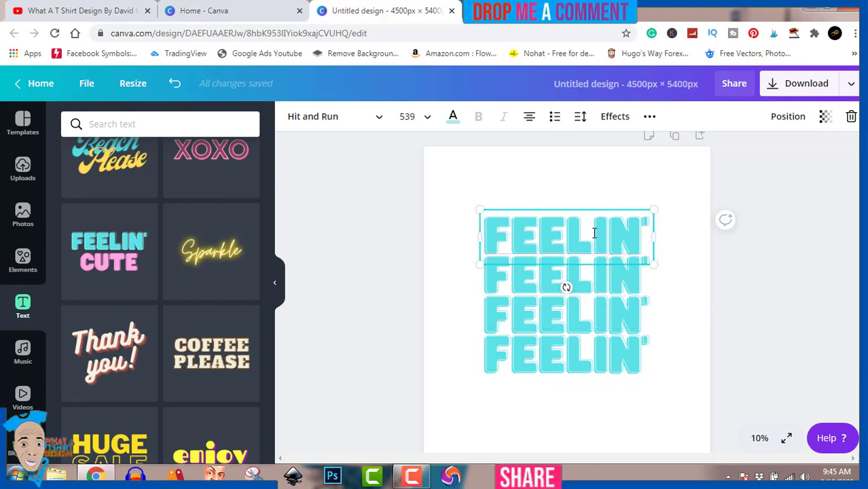
pyautogui.click(593, 232)
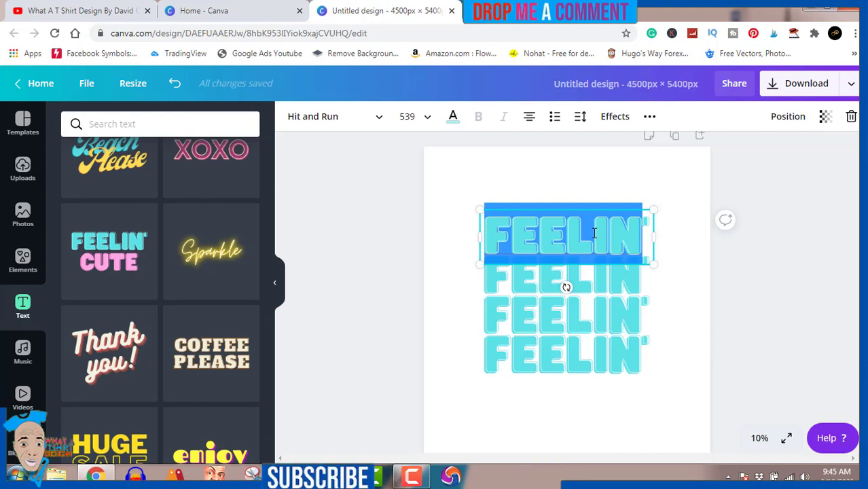
pyautogui.write('YOU')
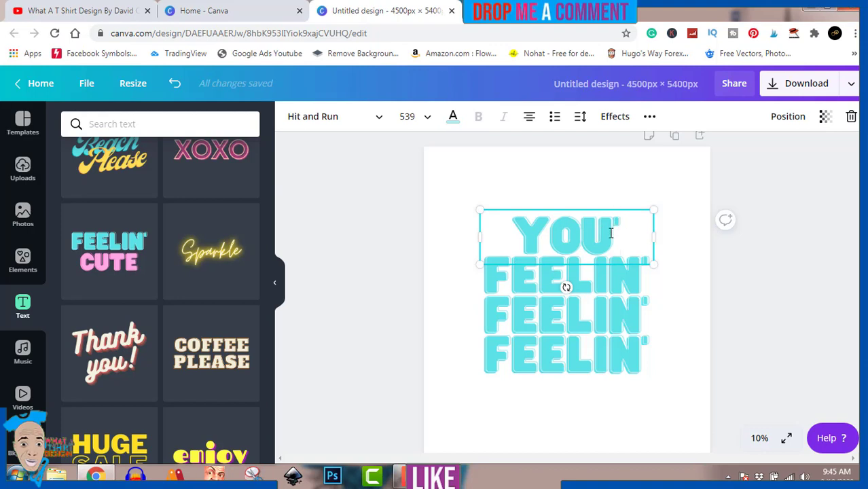
pyautogui.click(609, 276)
pyautogui.click(608, 273)
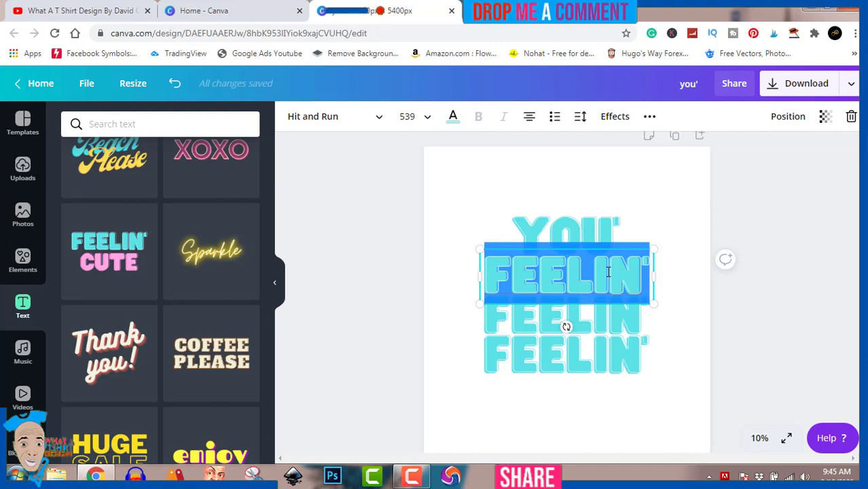
pyautogui.write('only')
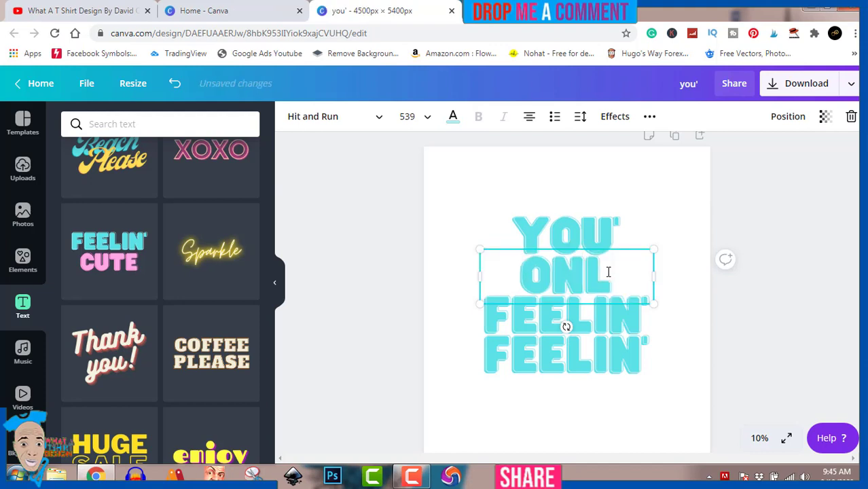
# Replace the text of the third FEELIN' line with LIVE and the fourth line with ONCE.
pyautogui.click(610, 317)
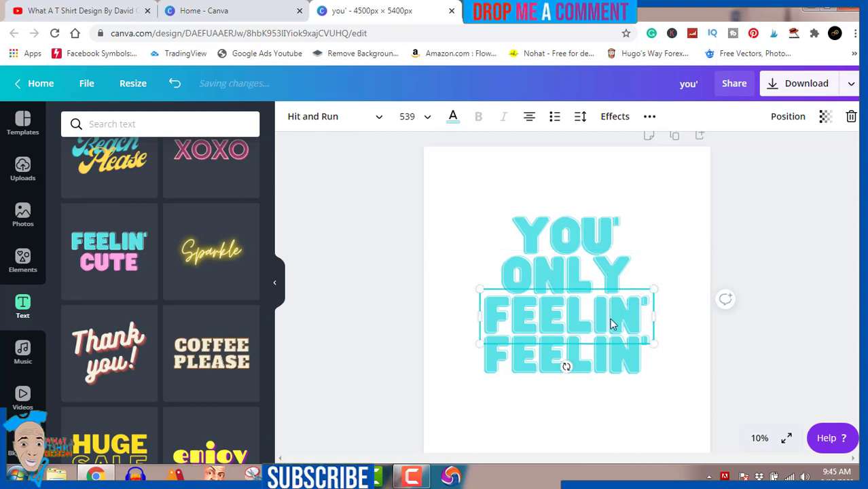
pyautogui.click(610, 318)
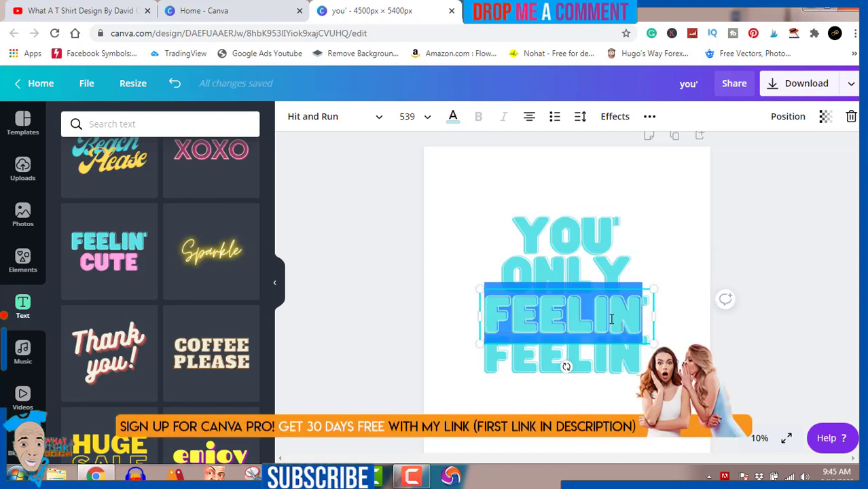
pyautogui.write('LIVE')
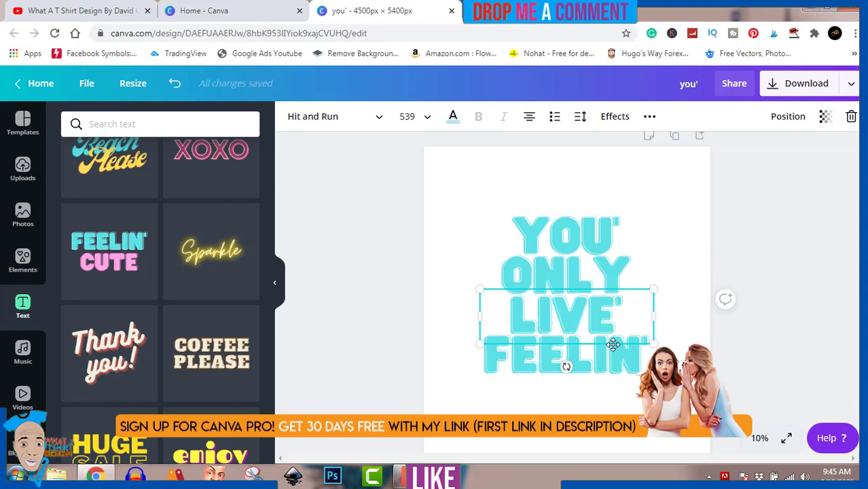
pyautogui.click(616, 364)
pyautogui.doubleClick(615, 359)
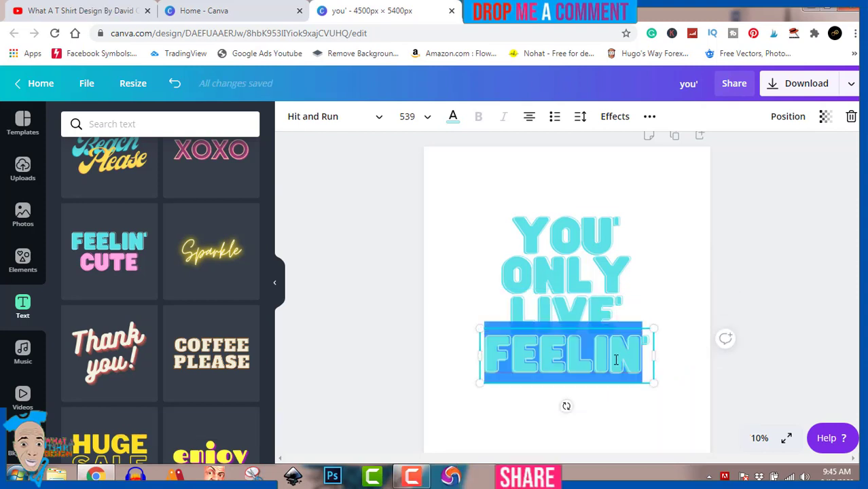
pyautogui.write('ONC')
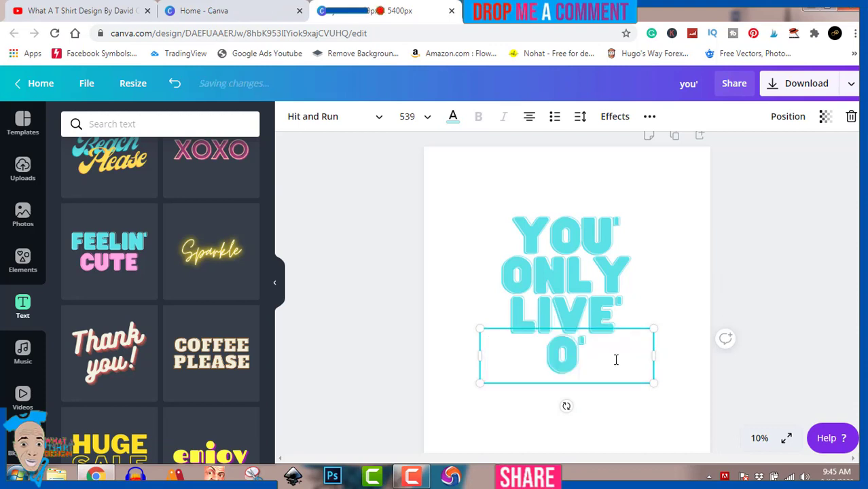
pyautogui.write('E')
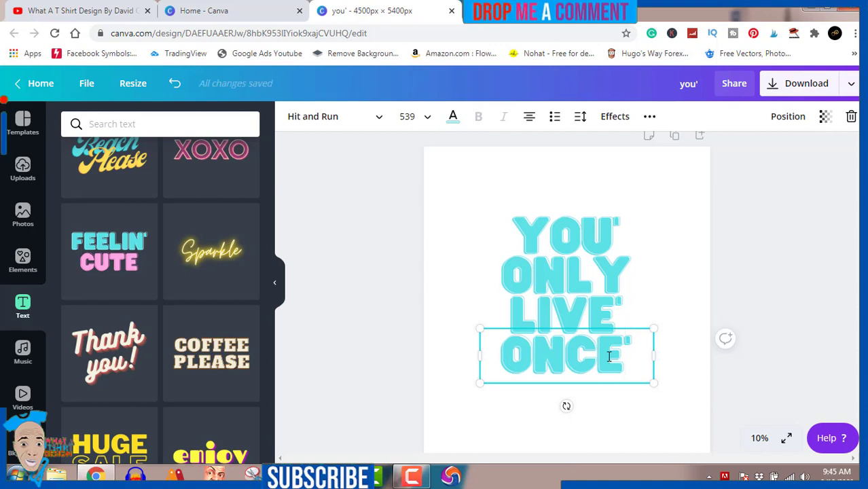
pyautogui.doubleClick(592, 358)
pyautogui.click(592, 358)
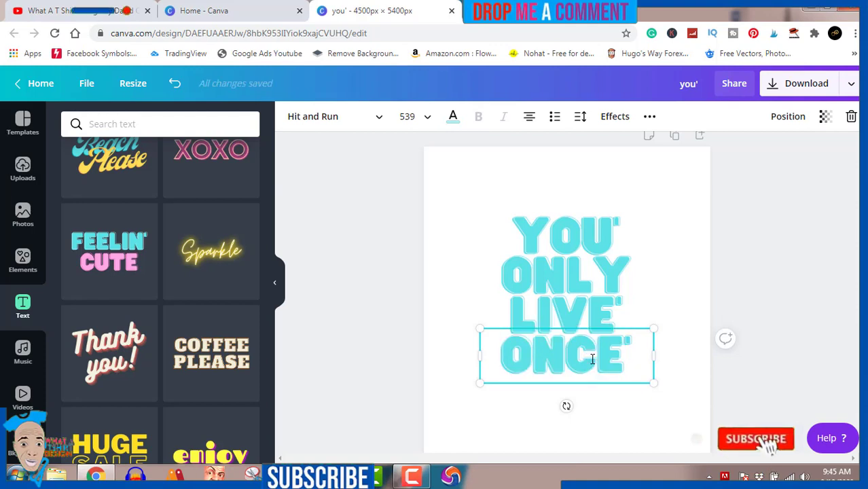
pyautogui.click(592, 320)
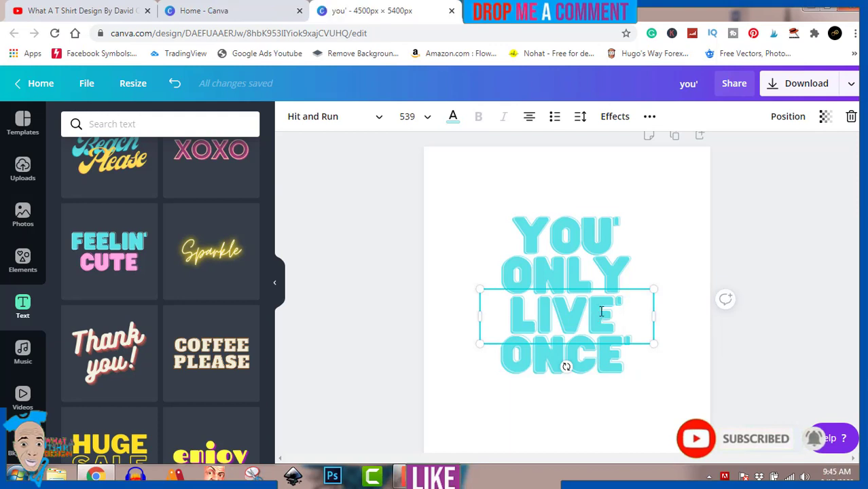
pyautogui.click(555, 242)
pyautogui.doubleClick(556, 239)
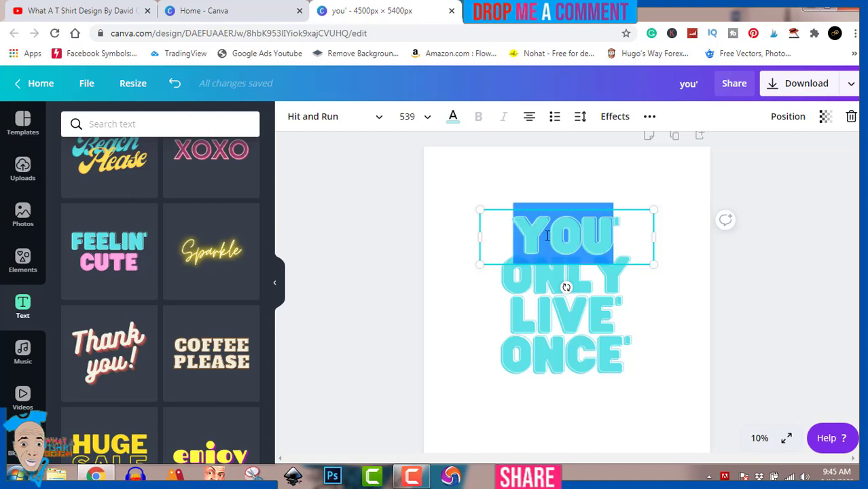
pyautogui.click(545, 235)
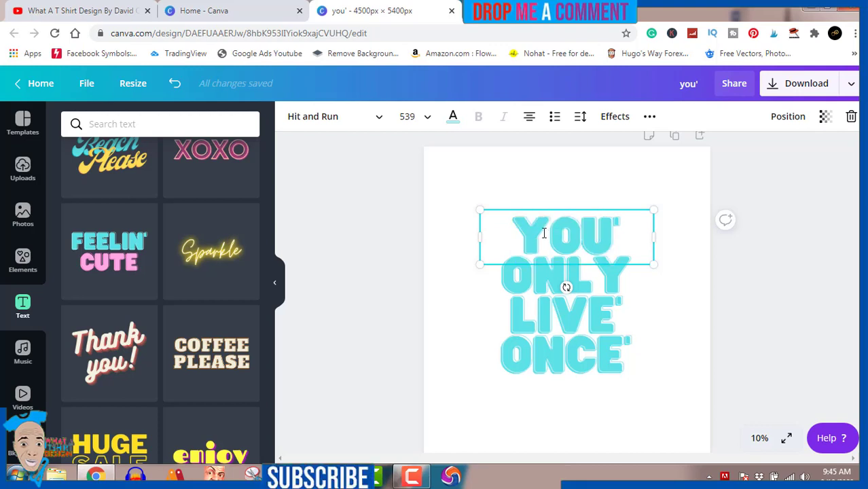
pyautogui.moveTo(543, 234); pyautogui.dragTo(507, 235)
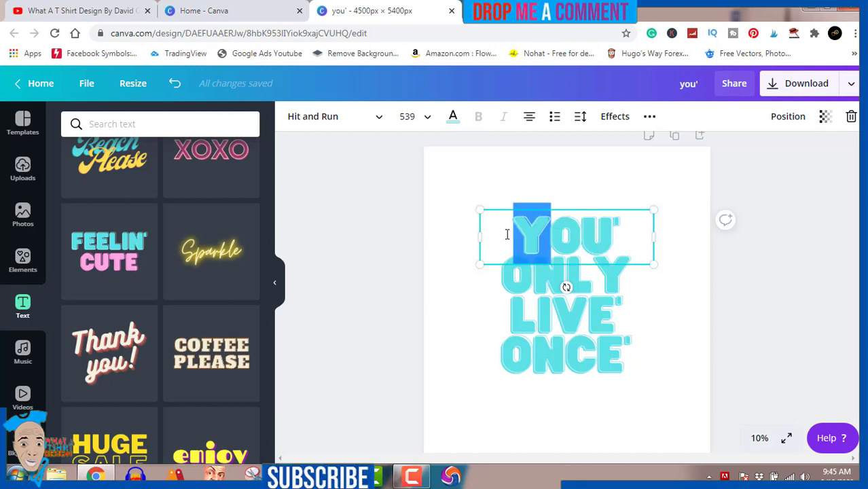
# Delete the trailing apostrophes from the YOU, LIVE and ONCE lines.
pyautogui.doubleClick(623, 233)
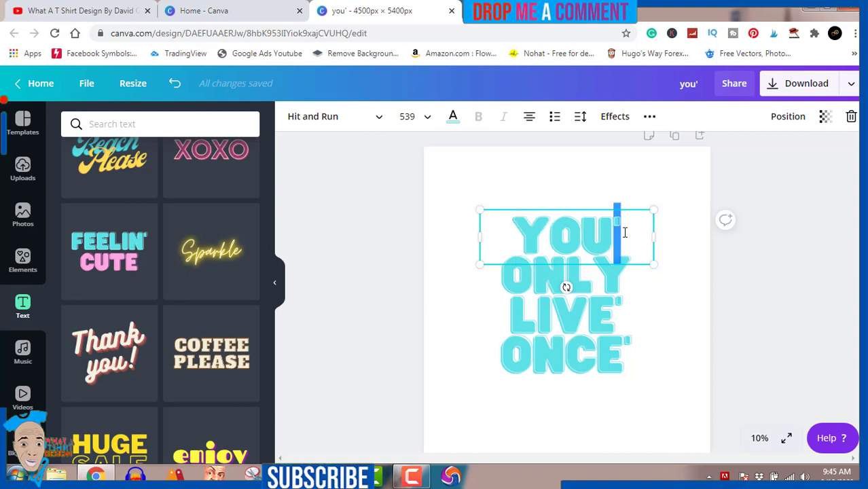
pyautogui.press('BackSpace')
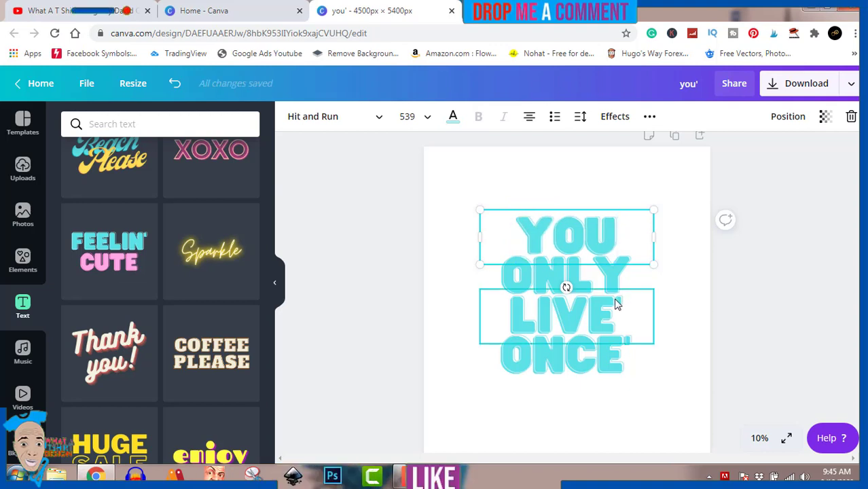
pyautogui.click(616, 304)
pyautogui.moveTo(616, 304); pyautogui.dragTo(611, 305)
pyautogui.doubleClick(613, 310)
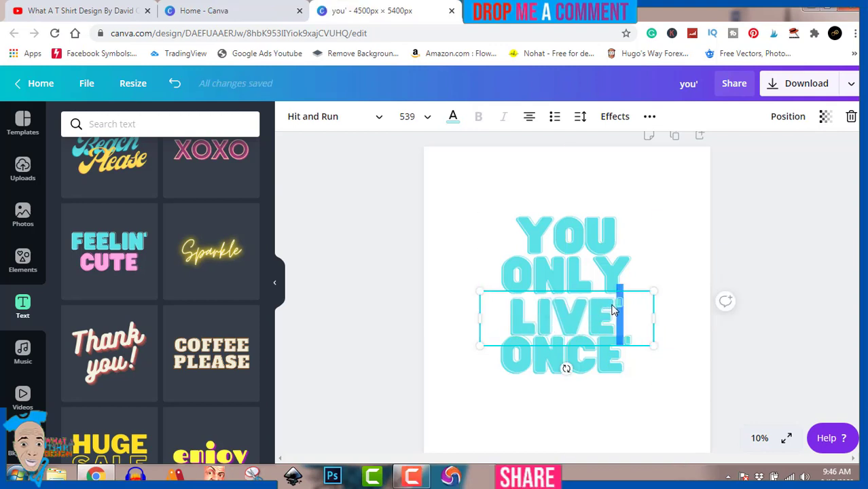
pyautogui.press('BackSpace')
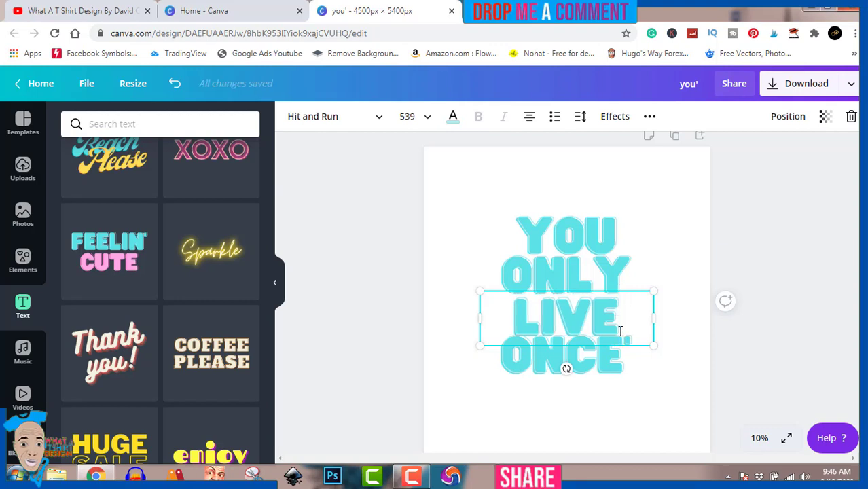
pyautogui.click(603, 352)
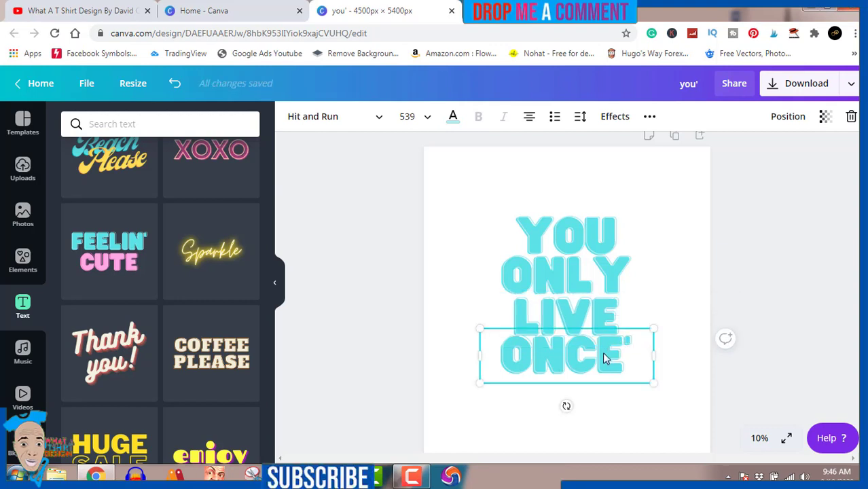
pyautogui.doubleClick(625, 342)
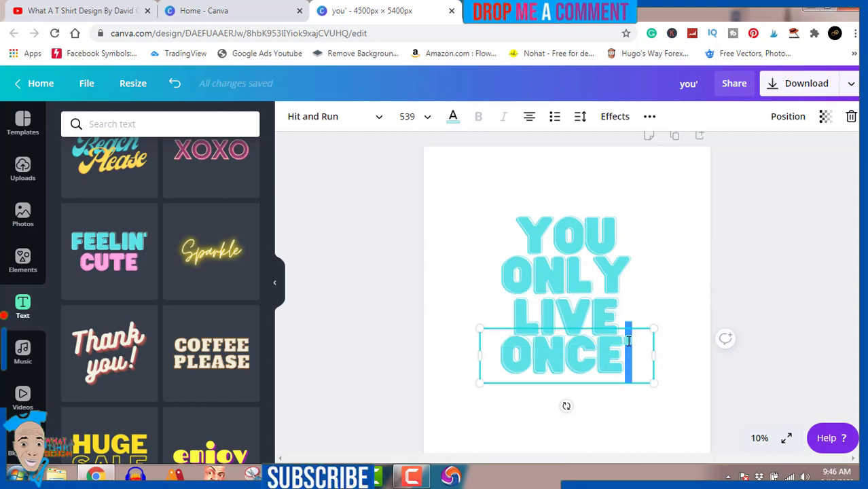
pyautogui.press('BackSpace')
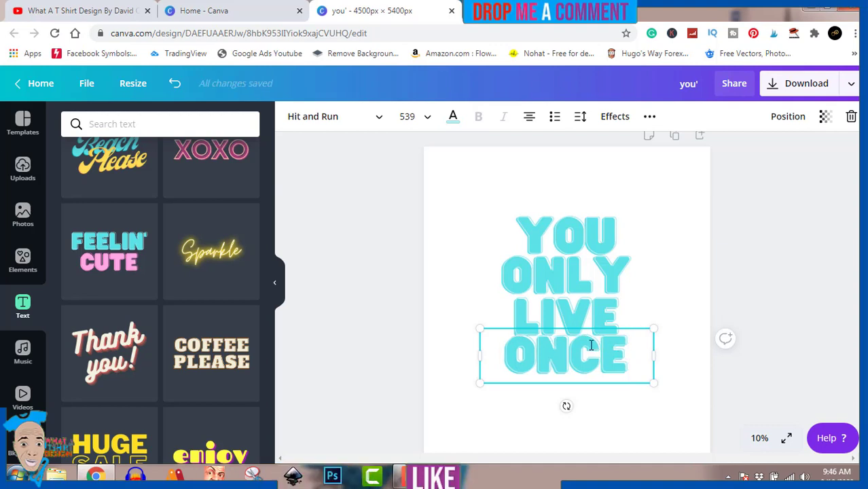
# Change the text color of the YOU line to the default Magenta #cb6ce6.
pyautogui.click(554, 240)
pyautogui.moveTo(551, 236); pyautogui.dragTo(514, 234)
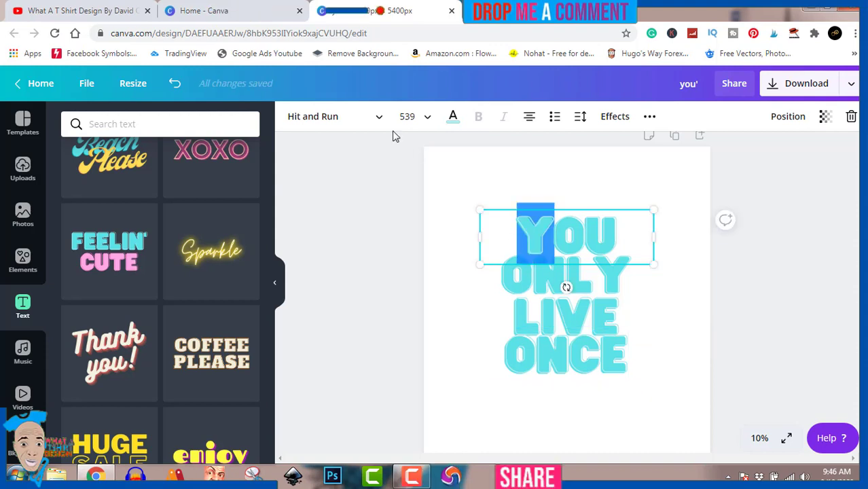
pyautogui.click(453, 117)
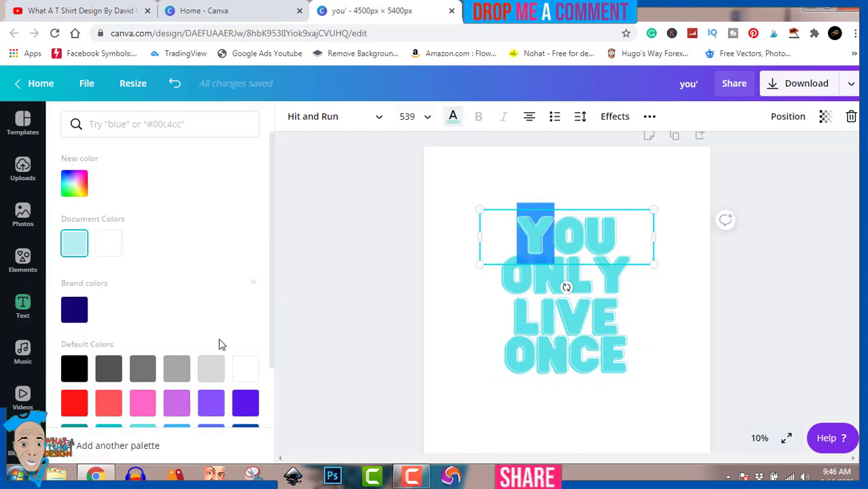
pyautogui.click(174, 406)
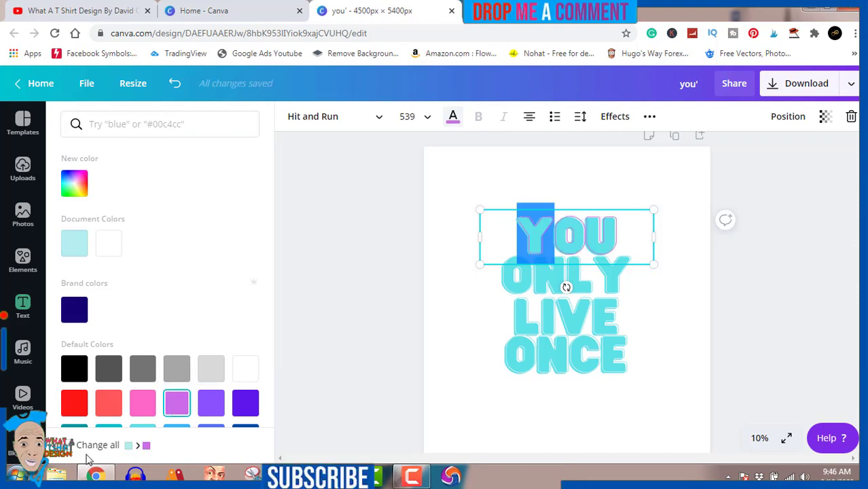
# Change the text color of the ONLY line to the dark violet default color.
pyautogui.click(519, 285)
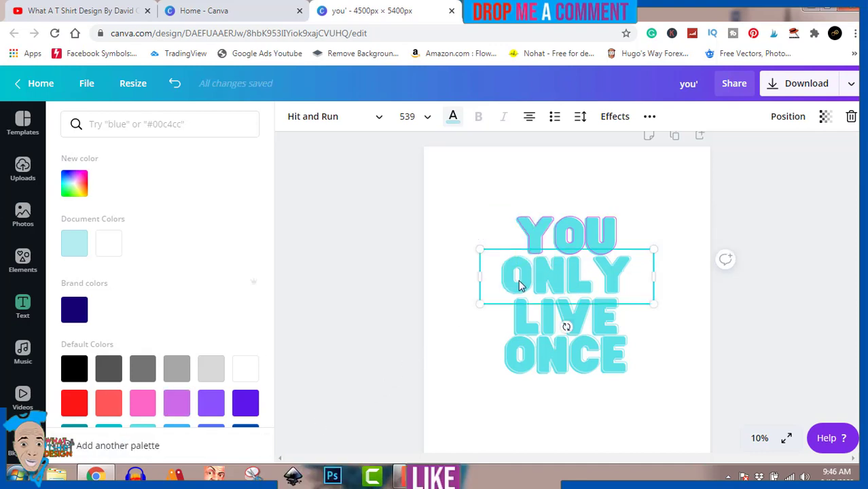
pyautogui.doubleClick(519, 280)
pyautogui.scroll(-3, 320, 347)
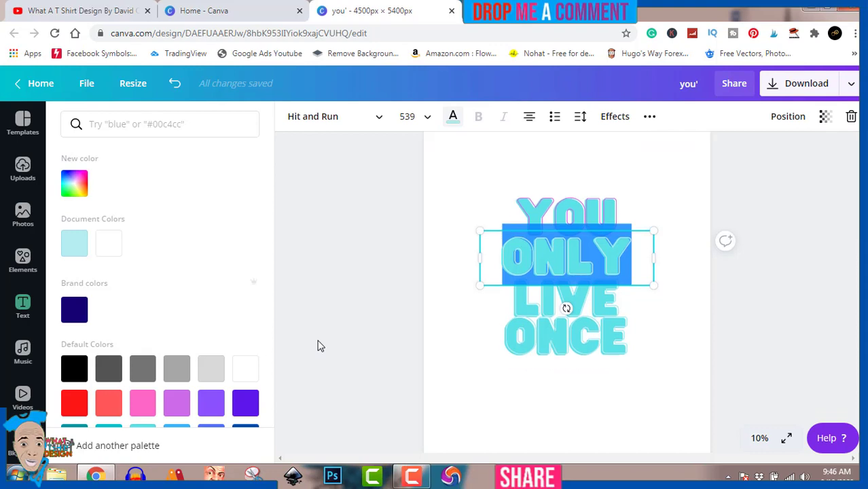
pyautogui.click(246, 405)
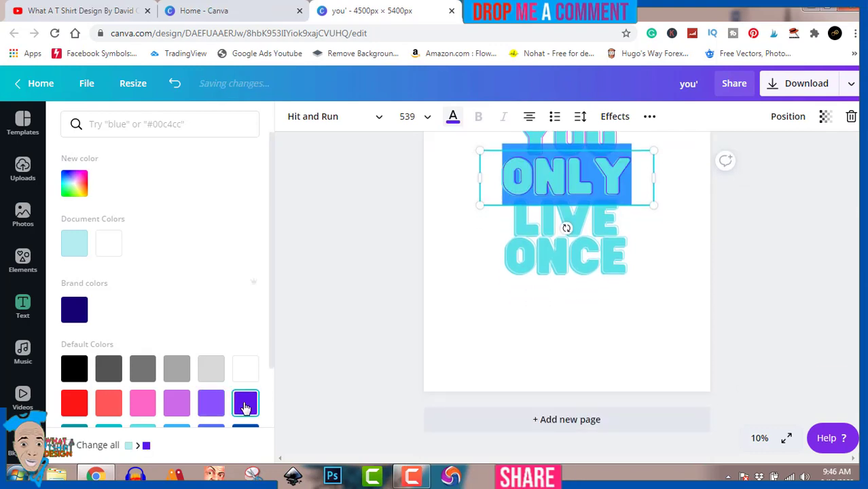
# Change the text color of the LIVE line to the yellow default color.
pyautogui.click(531, 229)
pyautogui.click(526, 219)
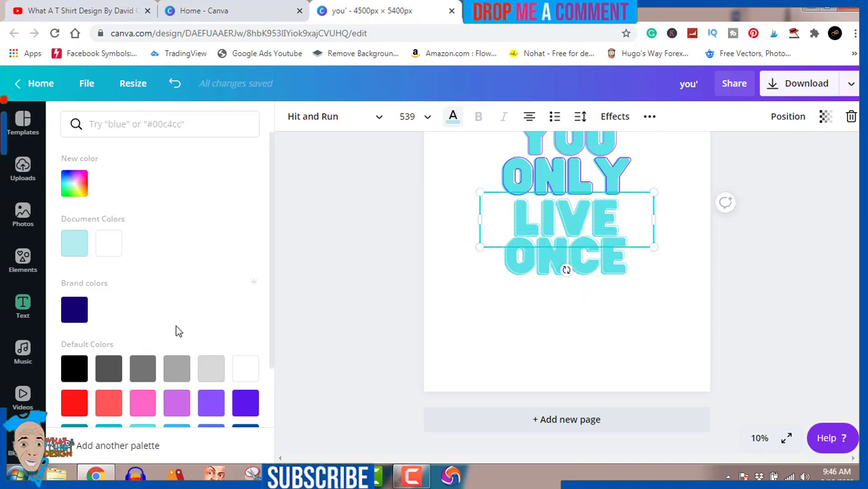
pyautogui.scroll(-2, 178, 341)
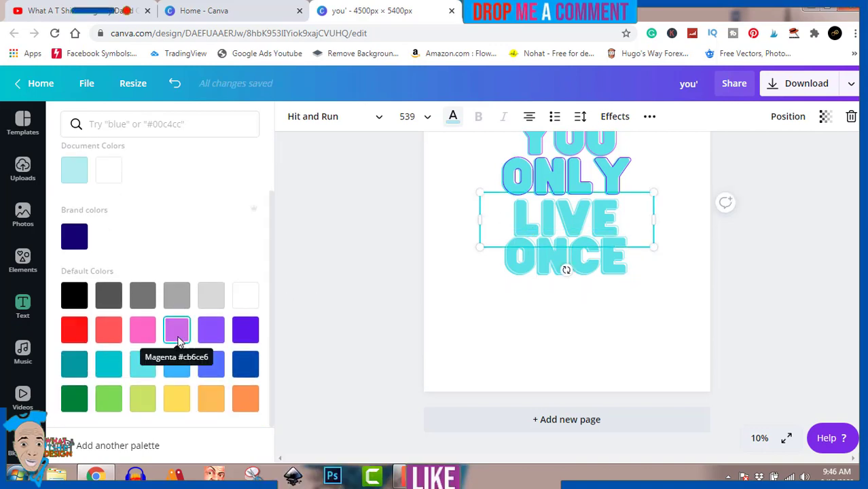
pyautogui.click(179, 402)
# Change the text color of the ONCE line to the bright red default color and deselect the line.
pyautogui.click(528, 269)
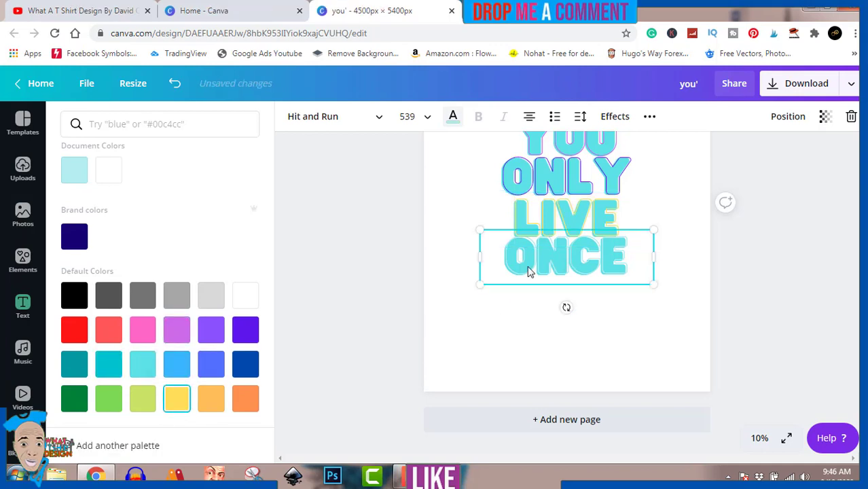
pyautogui.click(74, 330)
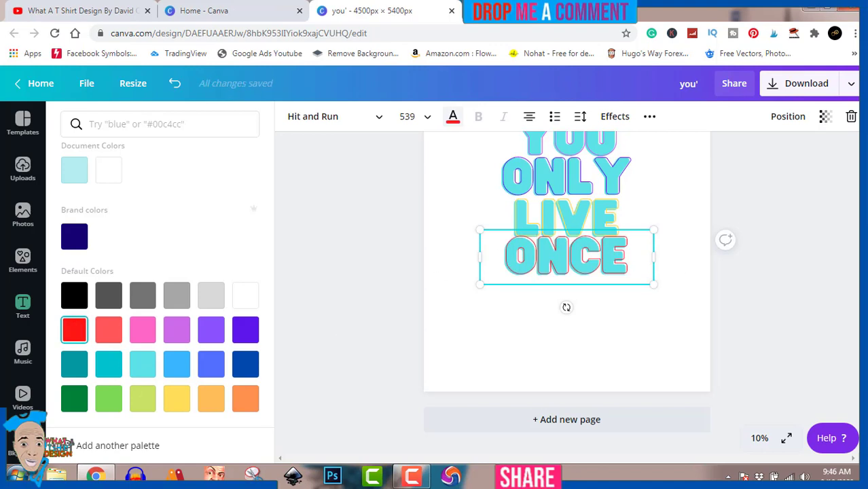
pyautogui.scroll(2, 566, 272)
pyautogui.click(787, 274)
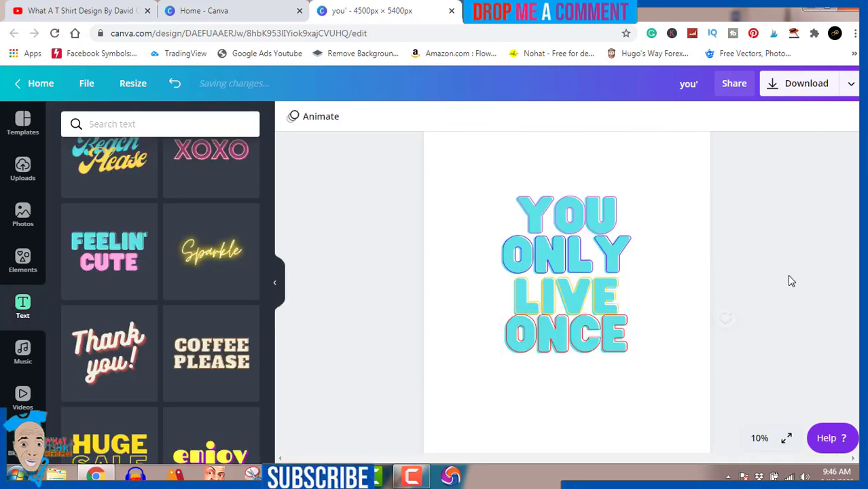
pyautogui.click(410, 478)
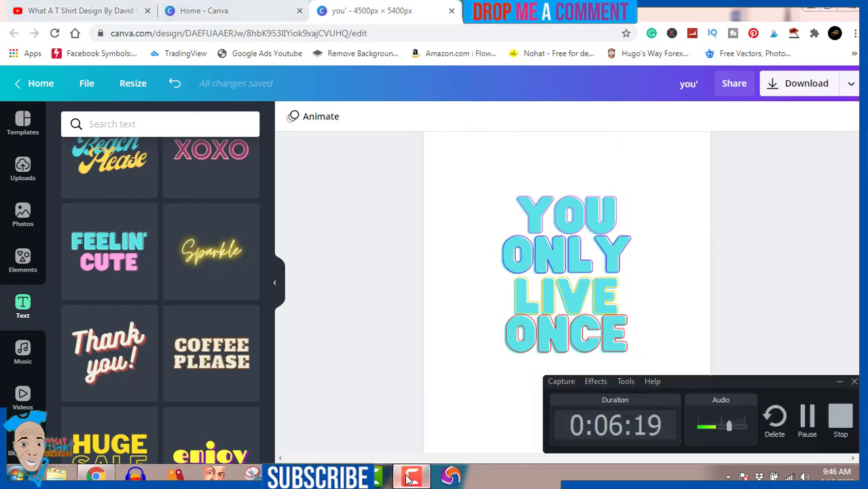
pyautogui.click(410, 479)
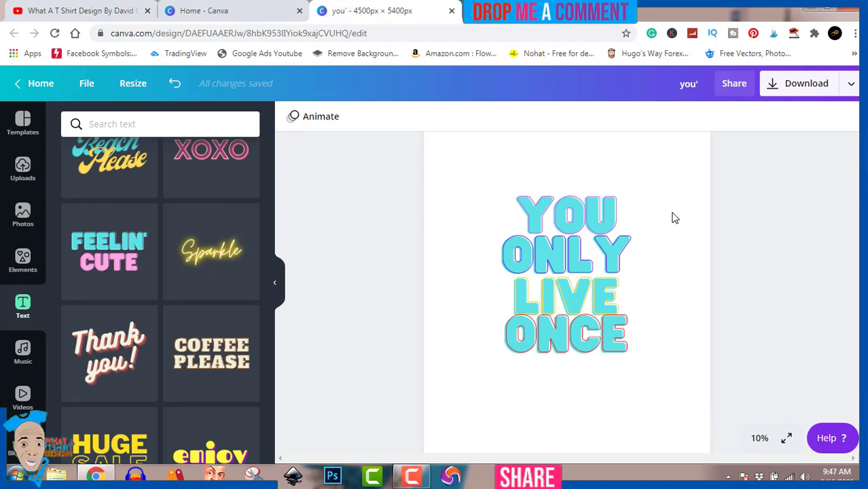
# Search the elements library for "happy".
pyautogui.scroll(1, 562, 163)
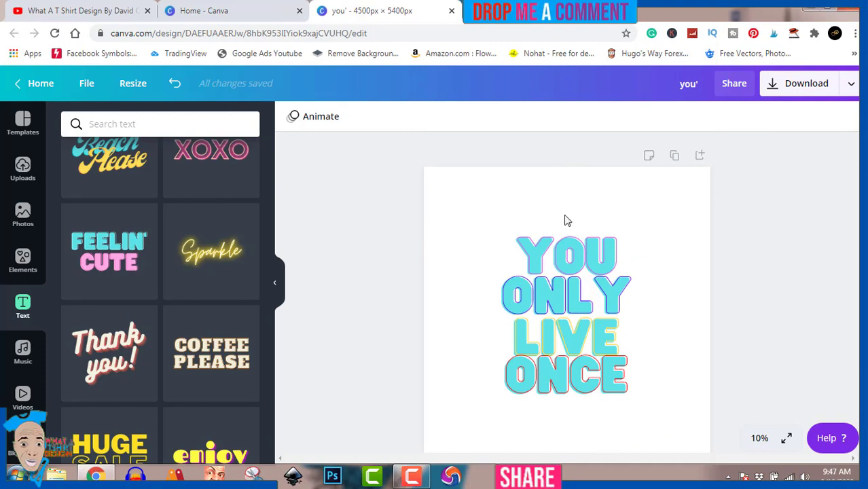
pyautogui.click(25, 261)
pyautogui.click(128, 122)
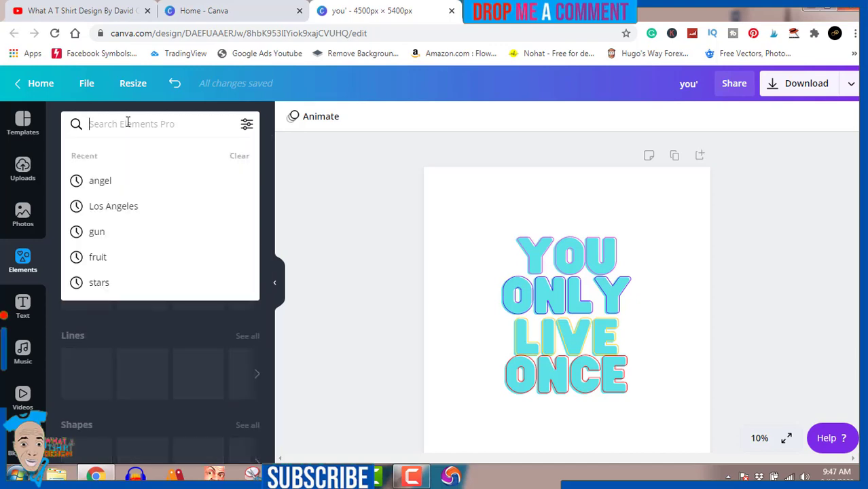
pyautogui.write('happy')
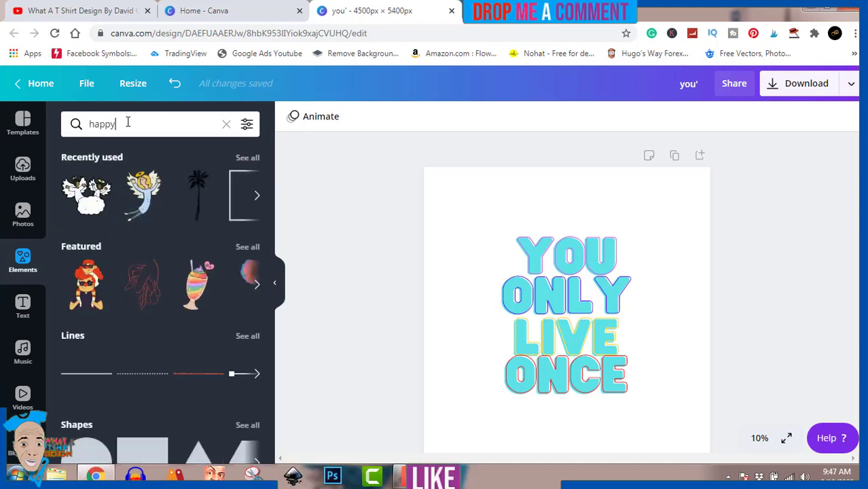
pyautogui.press('Return')
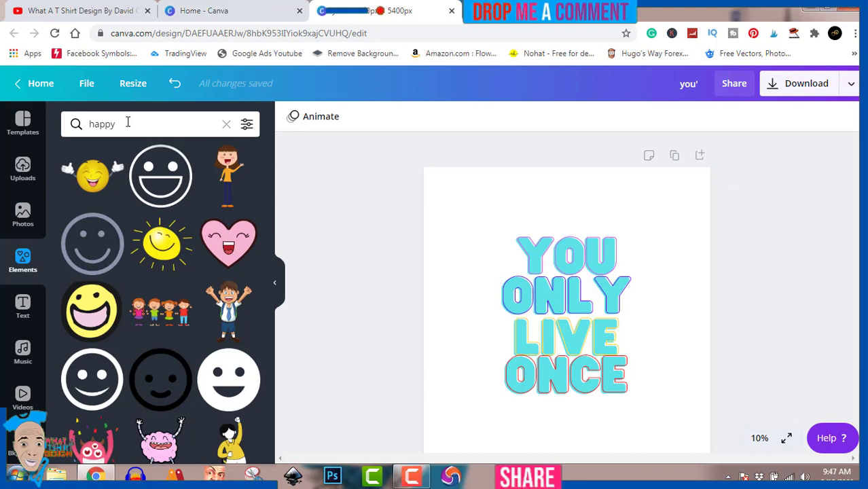
# Browse through the "happy" element results for graphics that could accompany the YOU ONLY LIVE ONCE text.
pyautogui.scroll(-2, 163, 260)
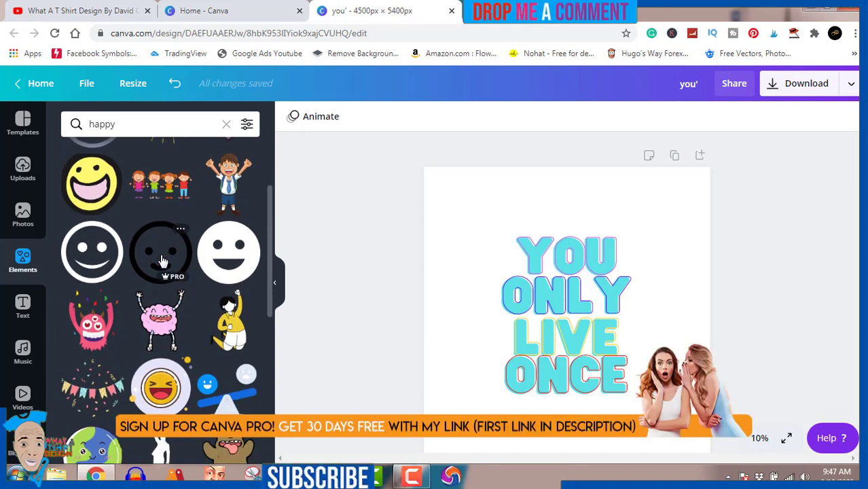
pyautogui.scroll(-3, 163, 260)
pyautogui.scroll(-3, 163, 261)
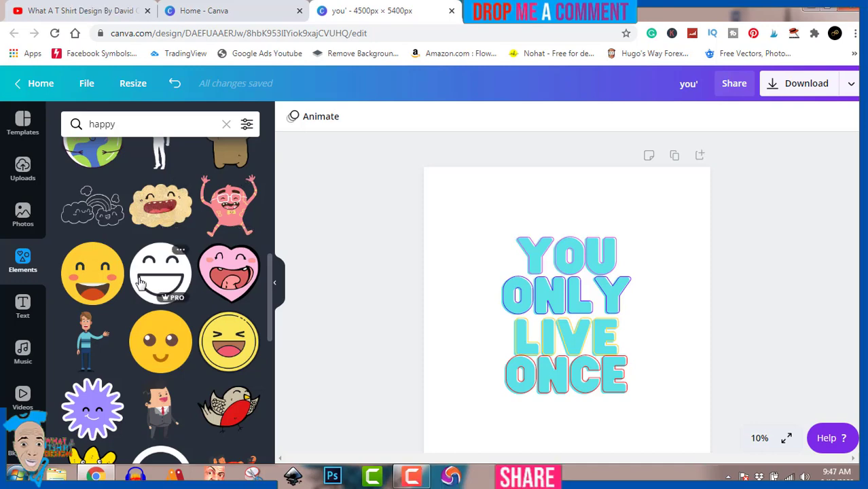
pyautogui.scroll(-4, 139, 284)
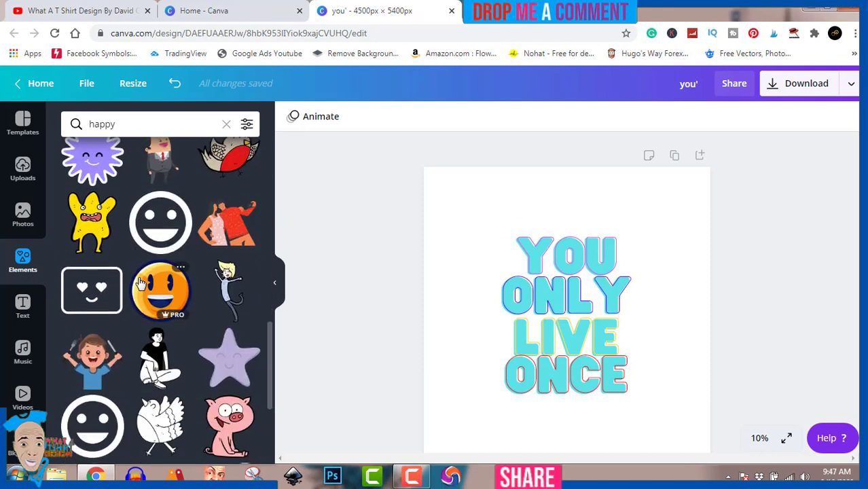
pyautogui.scroll(-3, 139, 284)
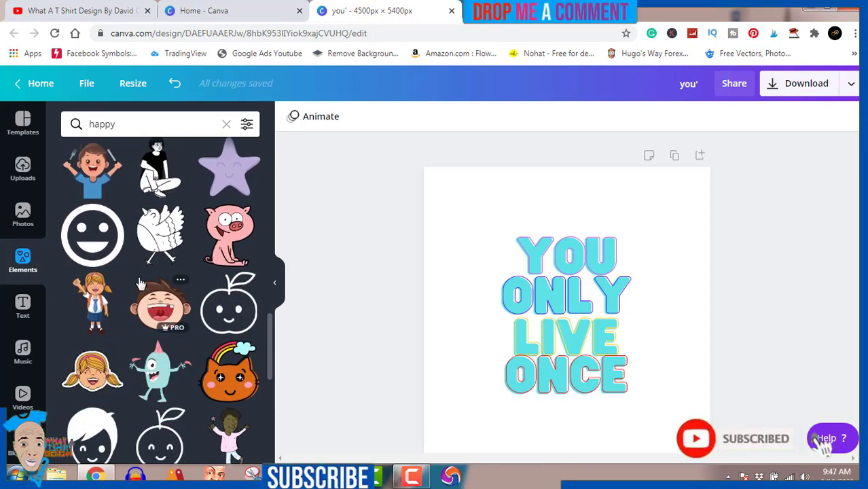
pyautogui.scroll(-1, 139, 284)
pyautogui.scroll(-2, 139, 283)
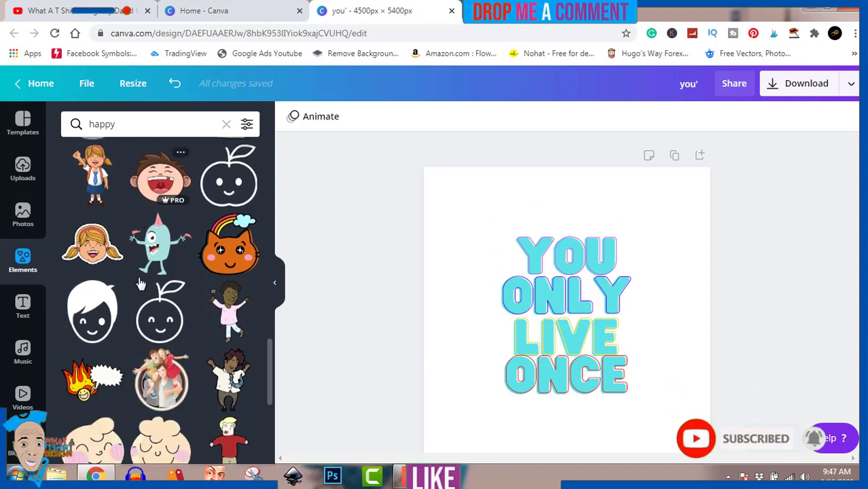
pyautogui.scroll(-1, 138, 283)
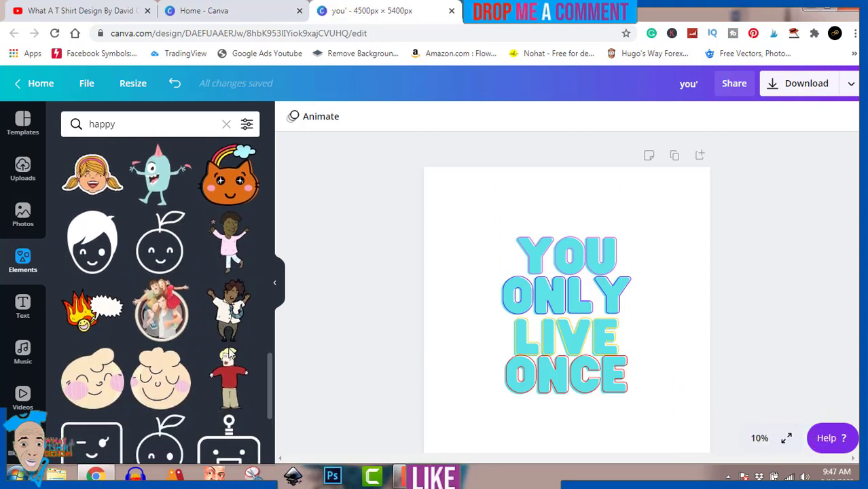
pyautogui.scroll(-4, 226, 320)
pyautogui.scroll(-2, 231, 355)
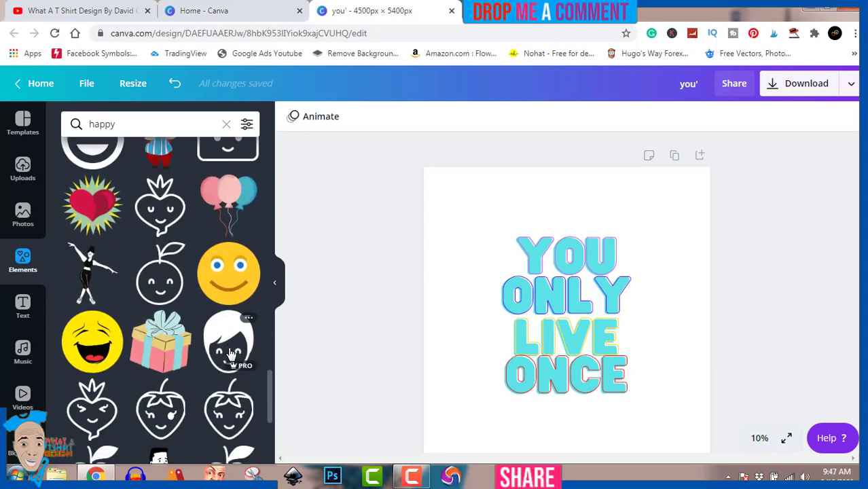
pyautogui.scroll(-2, 230, 353)
pyautogui.scroll(-4, 231, 354)
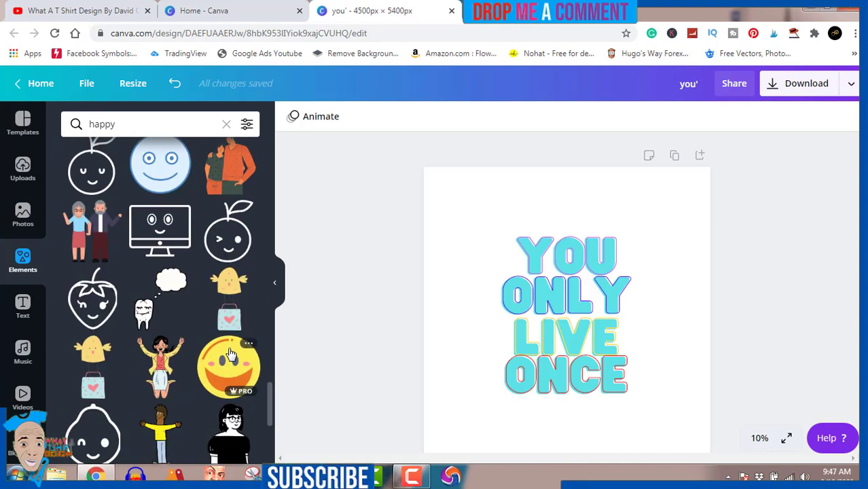
pyautogui.scroll(-2, 231, 353)
pyautogui.scroll(-2, 231, 353)
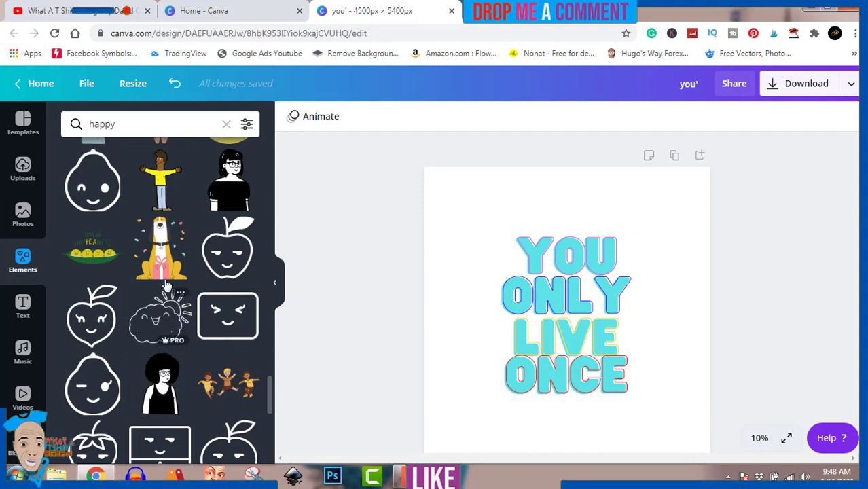
pyautogui.scroll(-1, 160, 270)
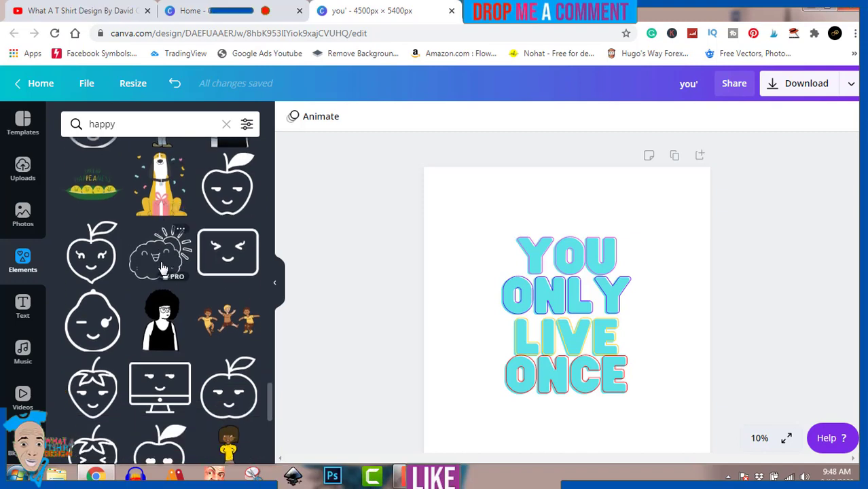
pyautogui.scroll(-1, 147, 329)
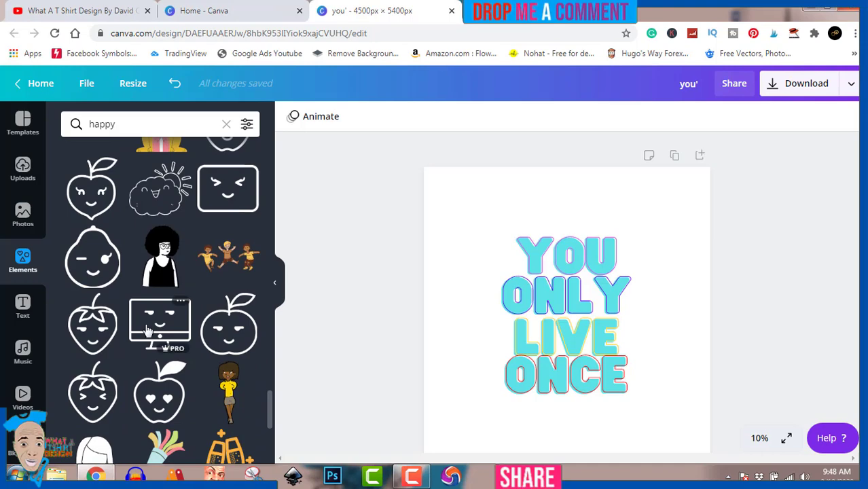
pyautogui.scroll(-5, 147, 329)
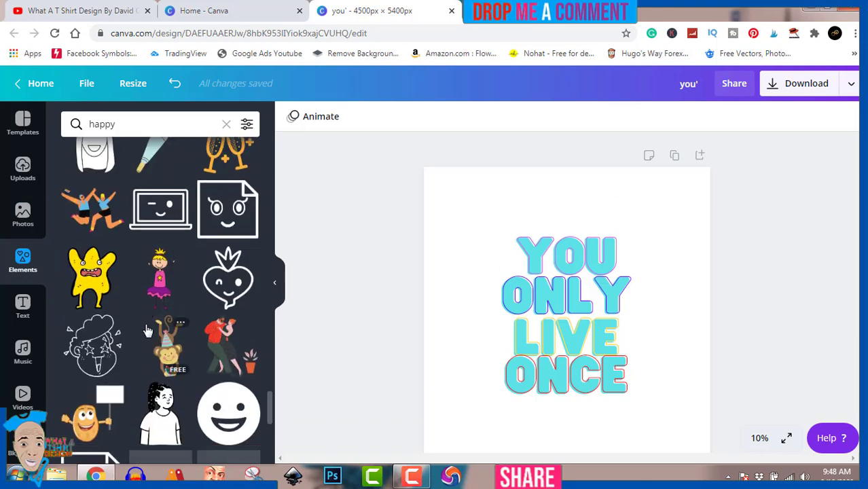
pyautogui.scroll(-3, 147, 329)
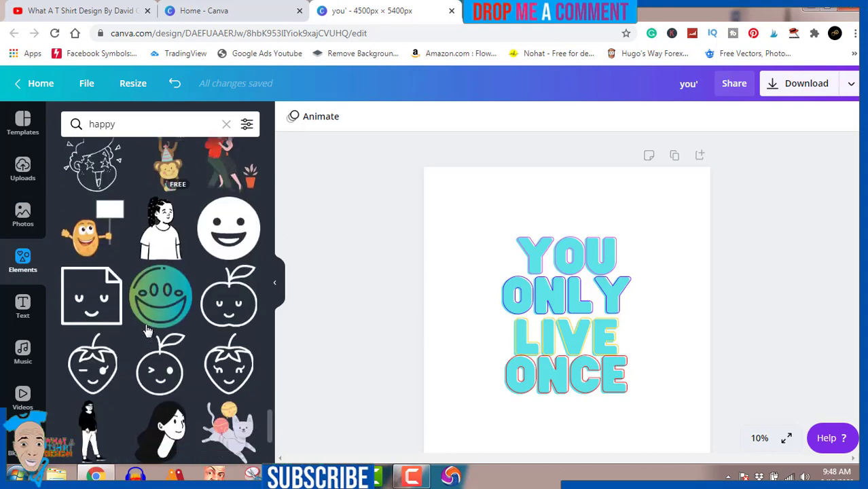
pyautogui.scroll(-2, 147, 329)
pyautogui.scroll(-3, 147, 330)
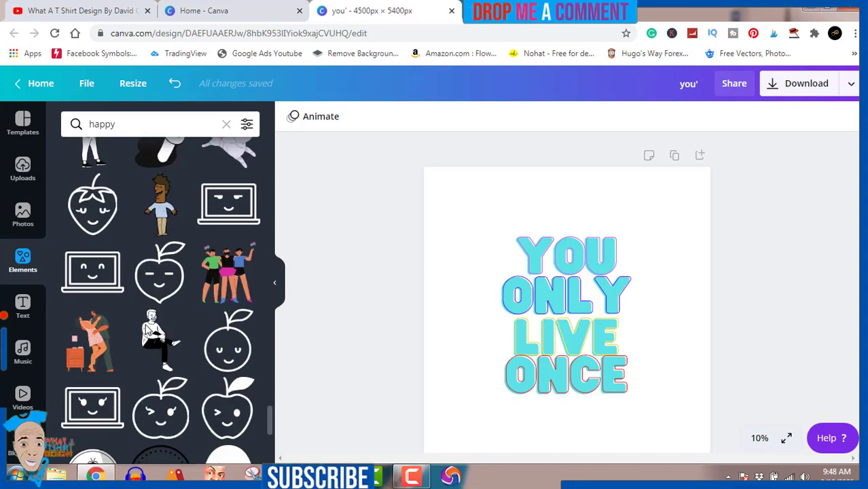
pyautogui.scroll(-8, 146, 323)
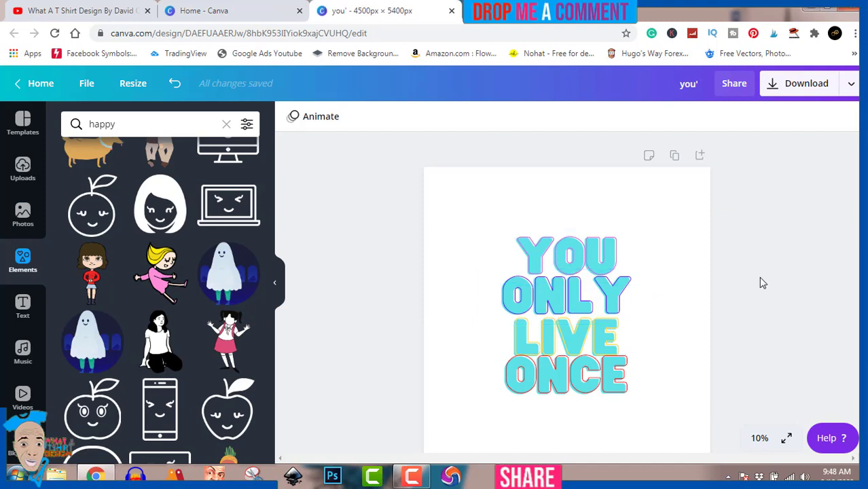
pyautogui.click(412, 477)
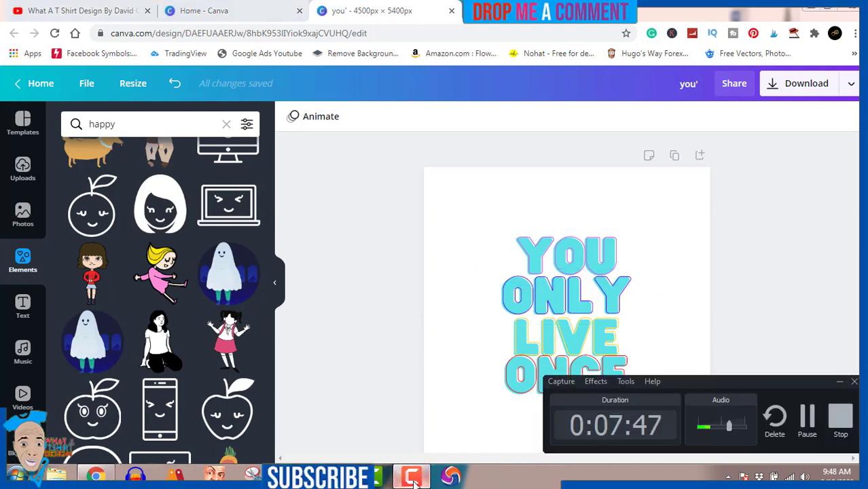
pyautogui.click(413, 477)
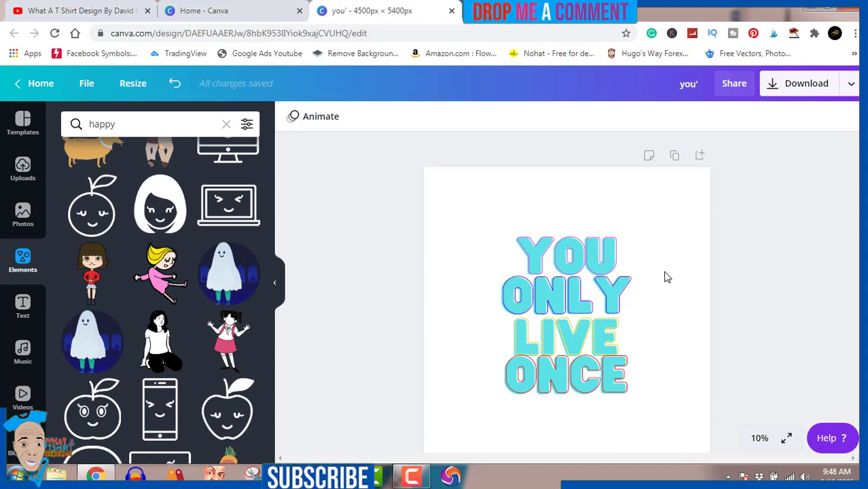
# Download the design as a 4500 x 5400 px PNG with a transparent background and dismiss the saved-design notice.
pyautogui.click(793, 86)
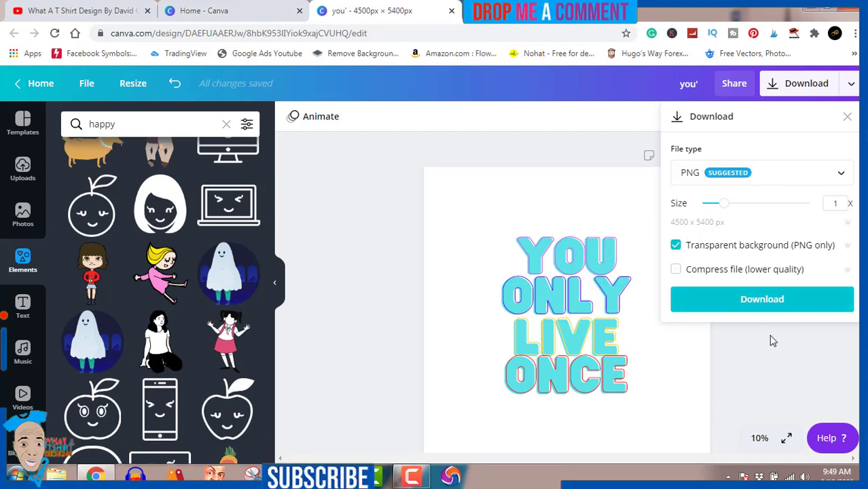
pyautogui.click(759, 304)
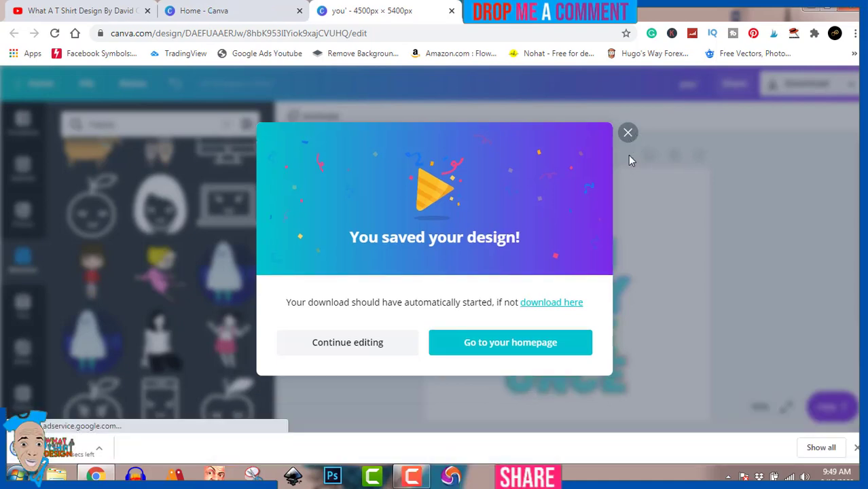
pyautogui.click(627, 134)
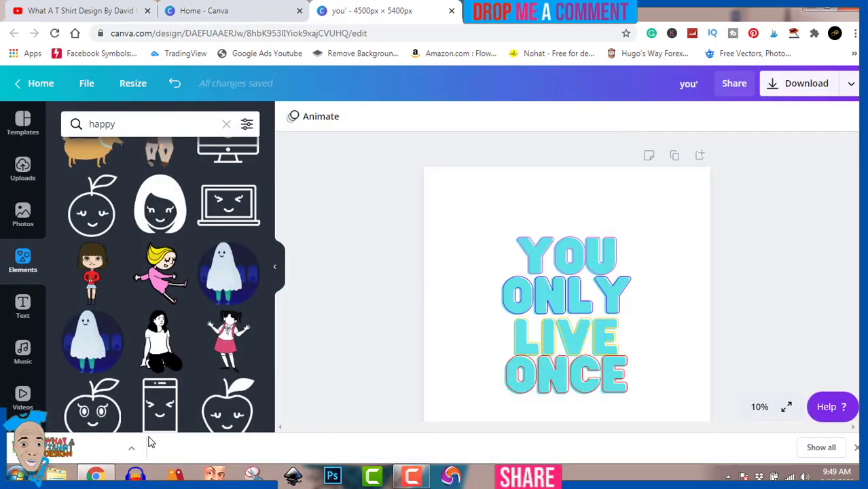
# Show the downloaded PNG in its folder and open it in the image viewer.
pyautogui.click(131, 448)
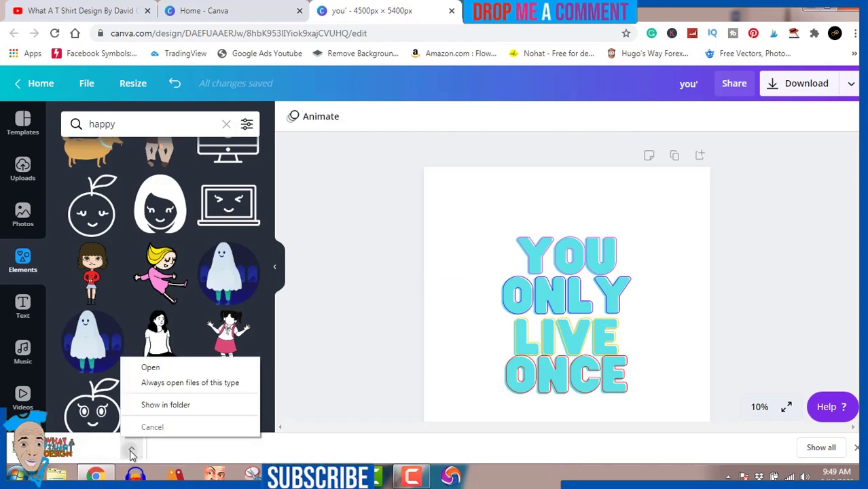
pyautogui.click(166, 405)
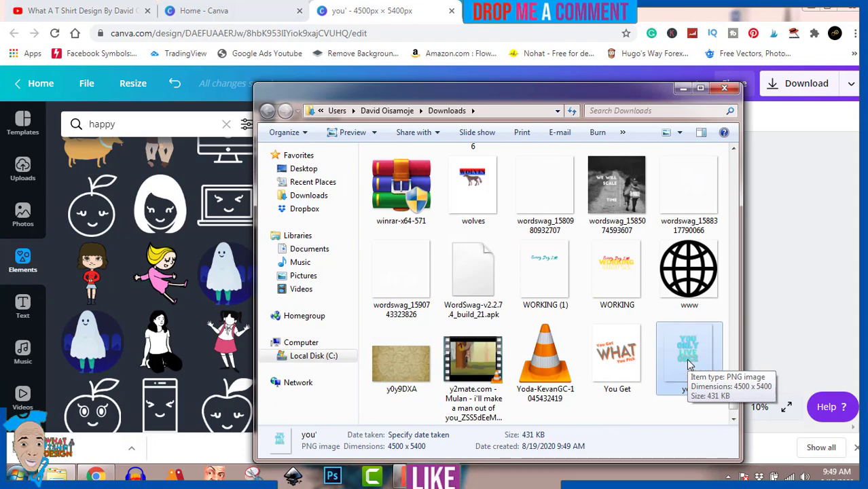
pyautogui.doubleClick(688, 365)
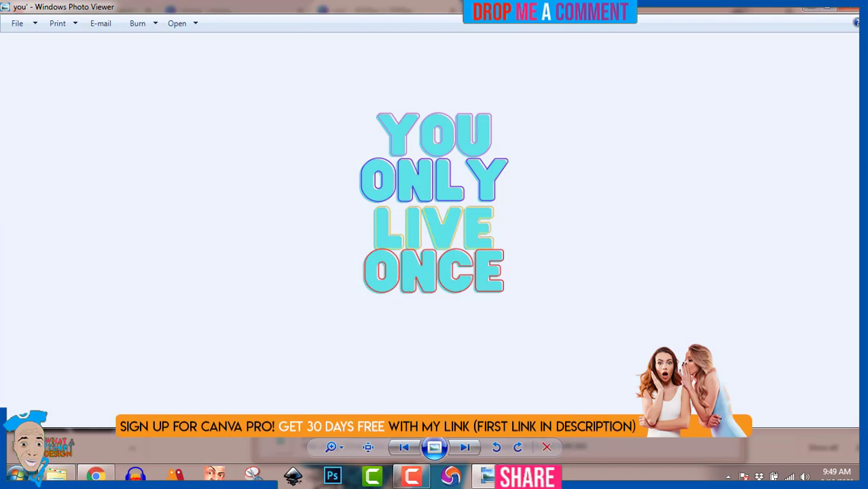
pyautogui.click(414, 478)
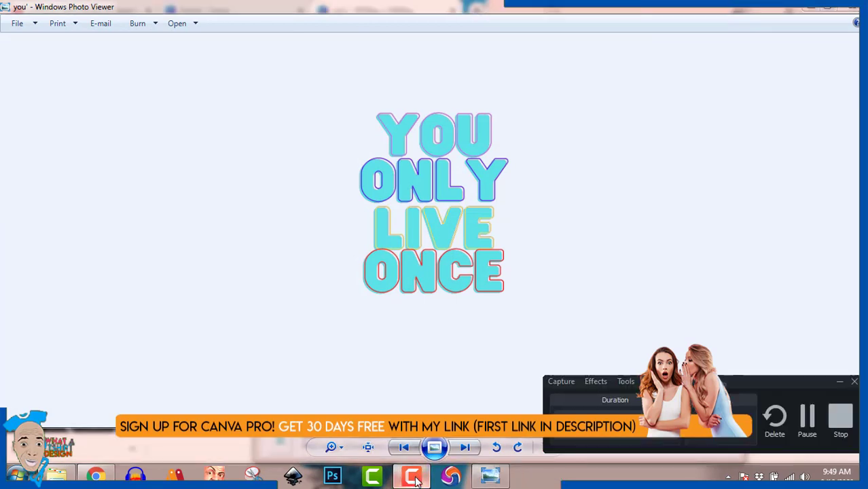
pyautogui.click(415, 478)
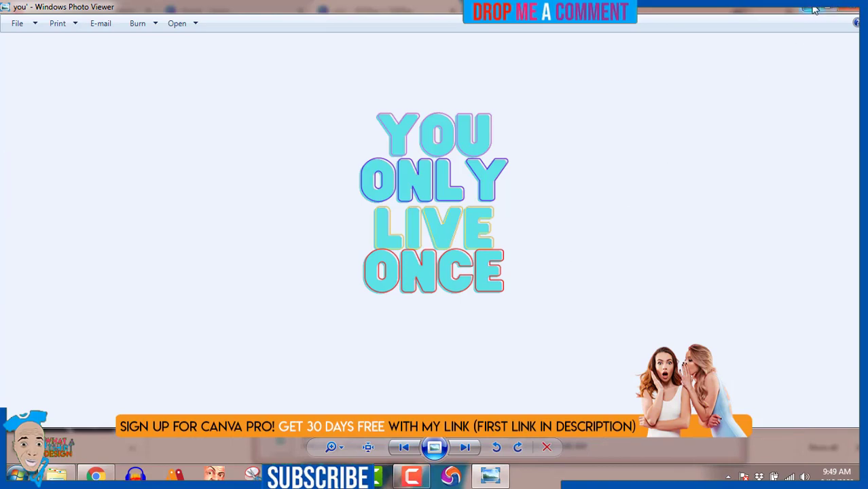
# Minimize the image viewer and the Downloads folder, view the exported design once more, and close the image.
pyautogui.click(836, 7)
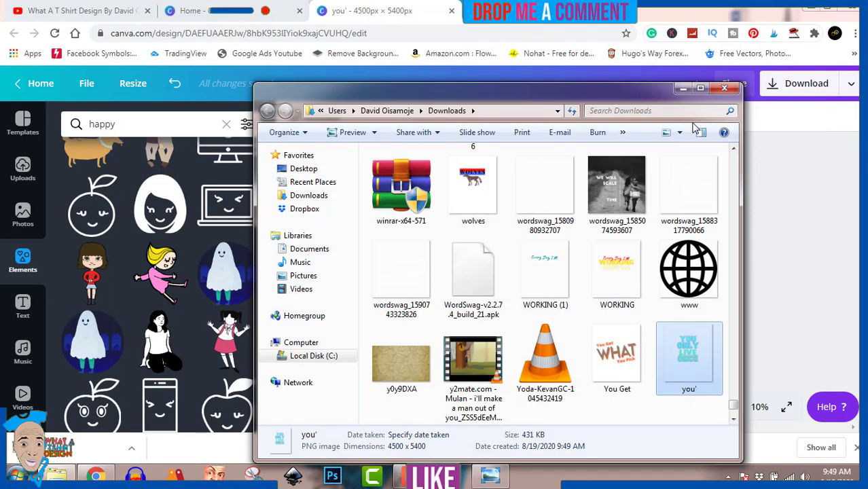
pyautogui.click(683, 88)
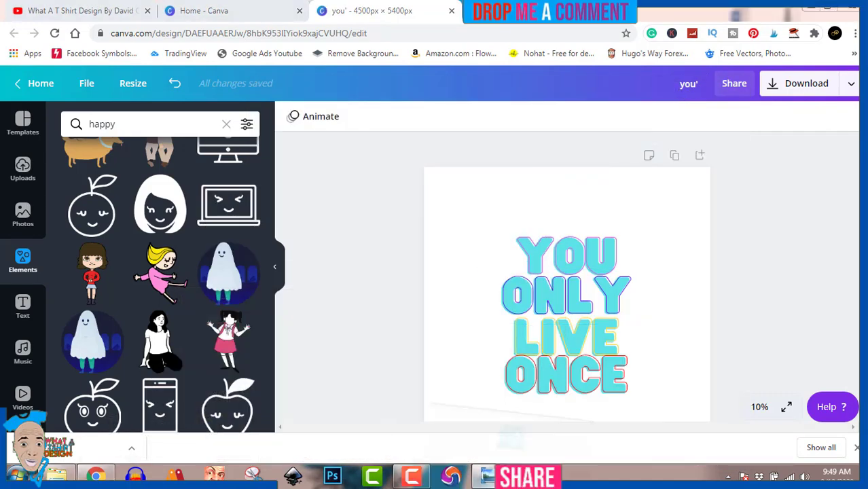
pyautogui.click(486, 476)
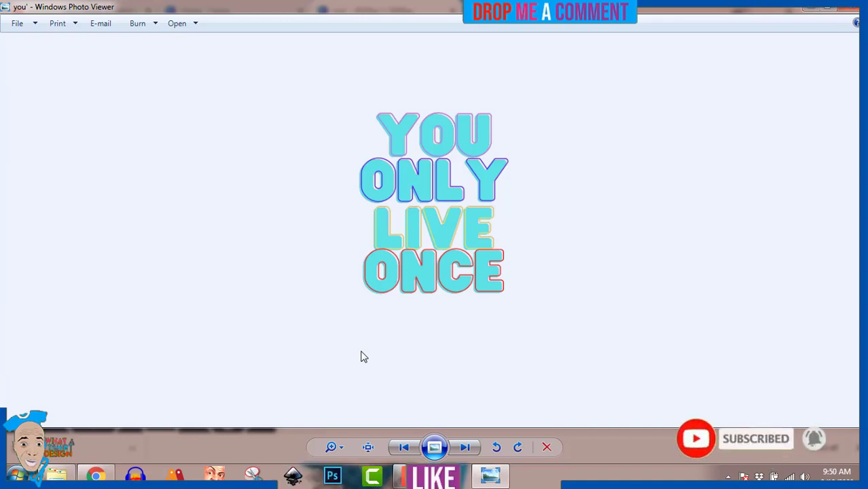
pyautogui.click(848, 10)
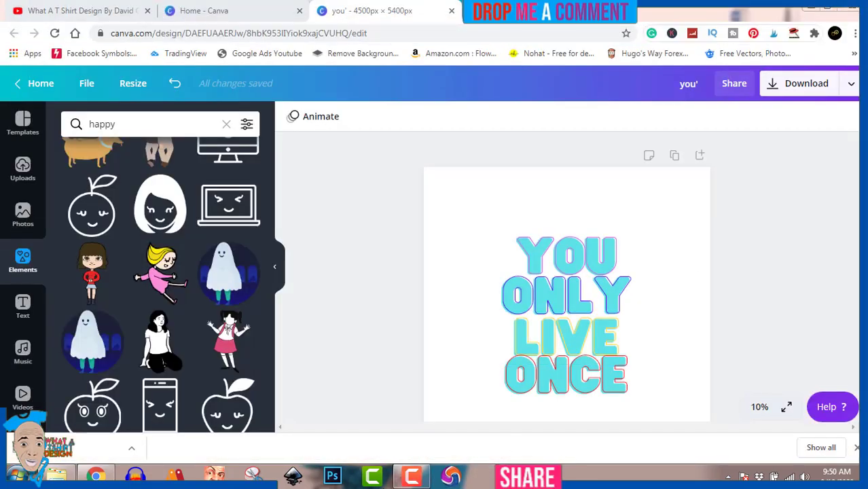
pyautogui.click(419, 479)
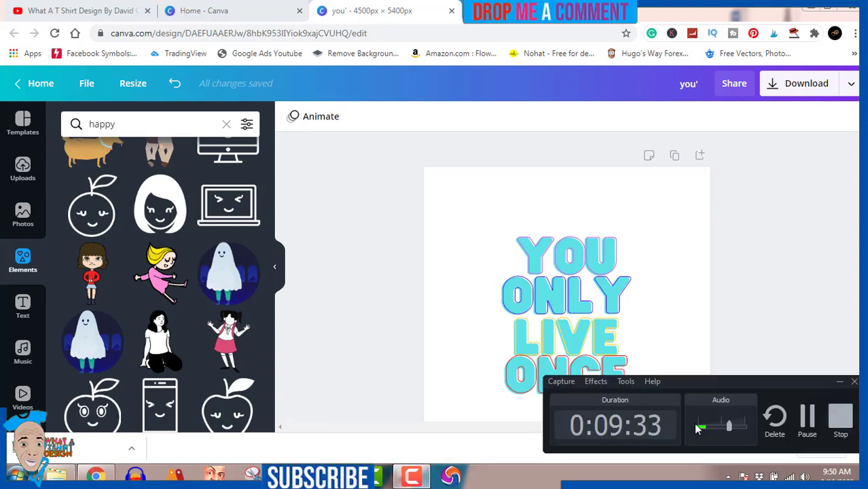
pyautogui.click(411, 476)
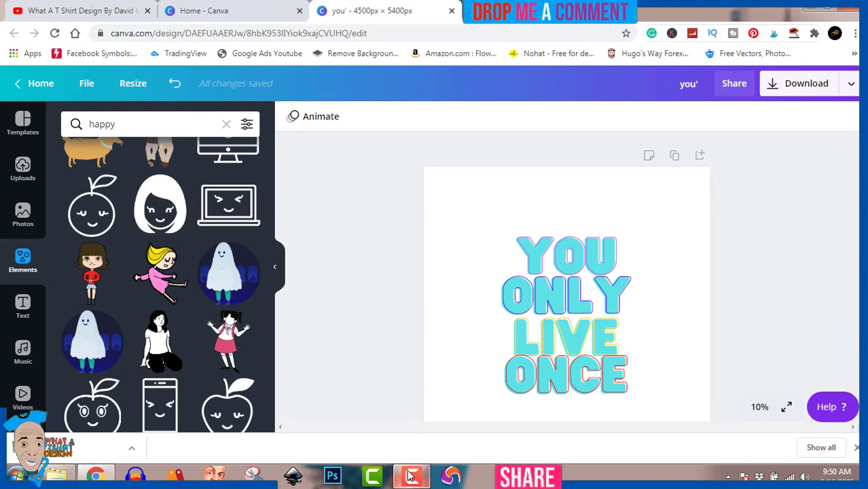
pyautogui.click(411, 476)
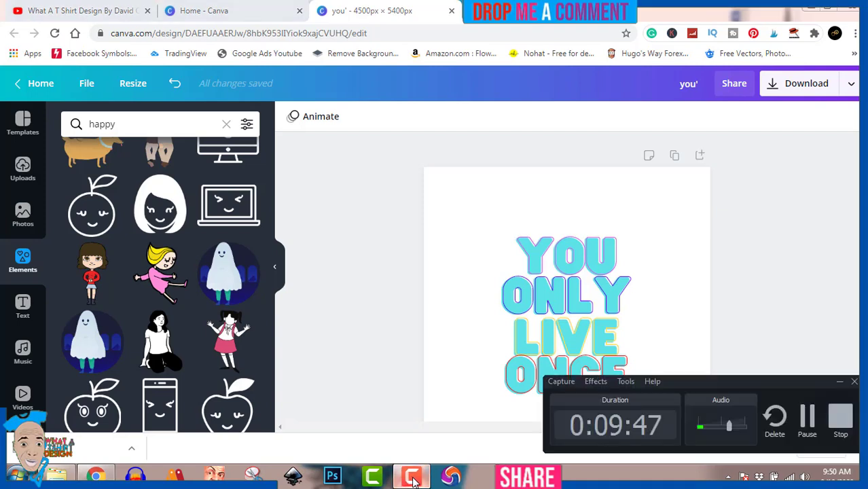
pyautogui.click(845, 422)
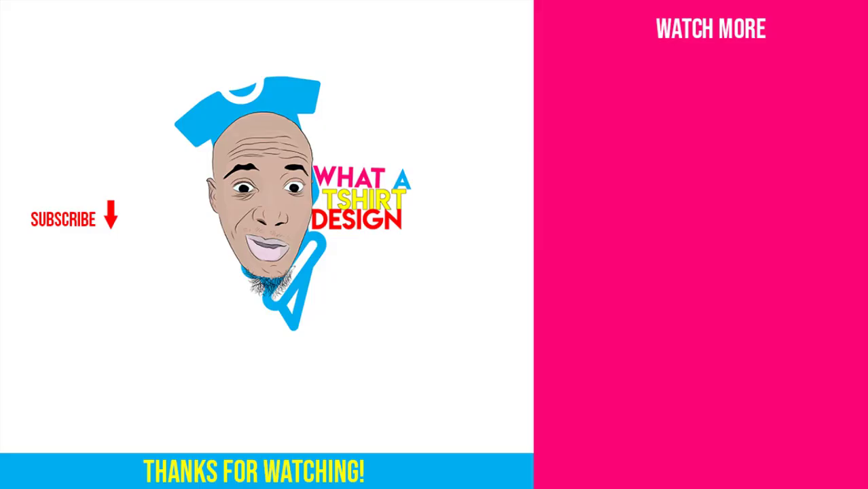